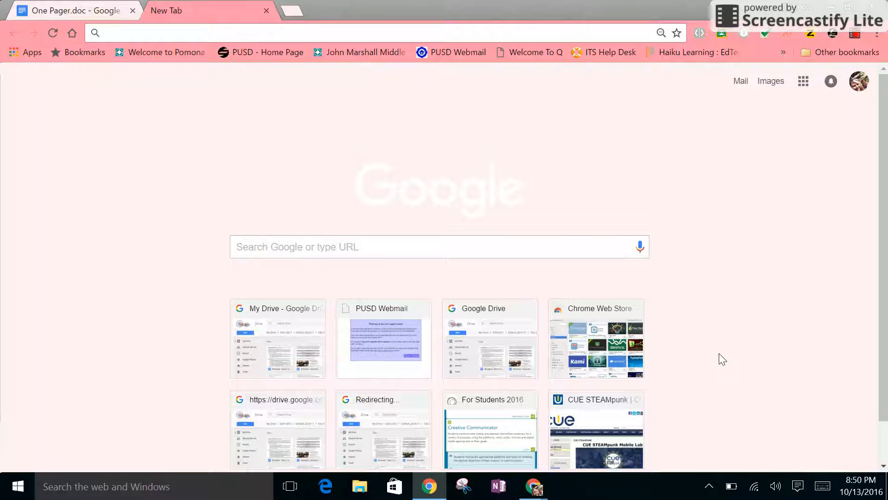
# Review the One-Pager project instructions in One Pager.doc
pyautogui.click(57, 6)
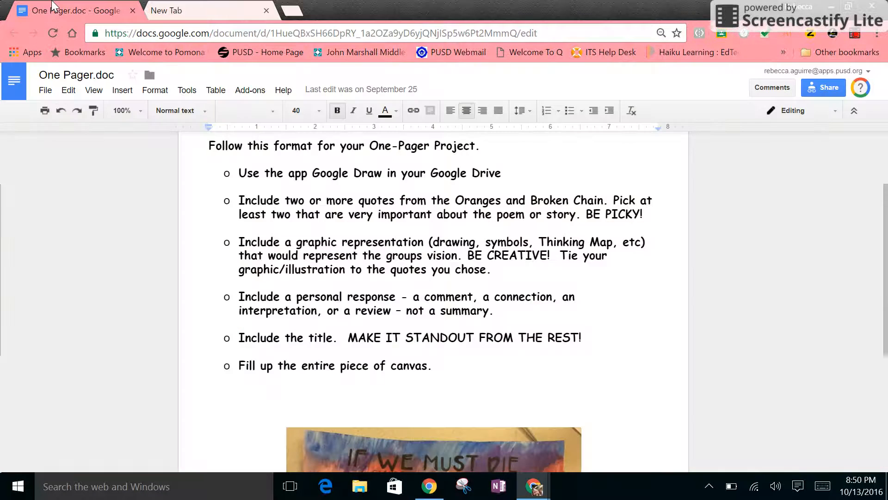
pyautogui.scroll(2, 433, 301)
pyautogui.scroll(-1, 434, 301)
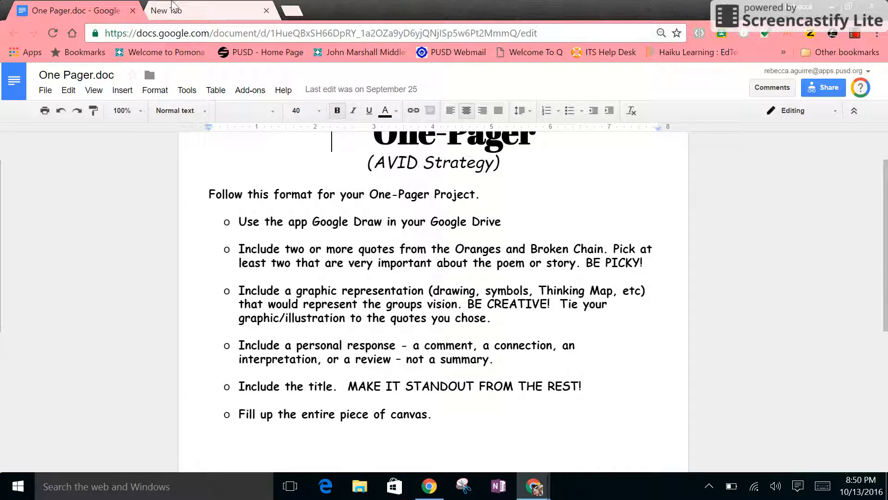
# Open Google Drive from the new browser tab and reload My Drive
pyautogui.click(201, 7)
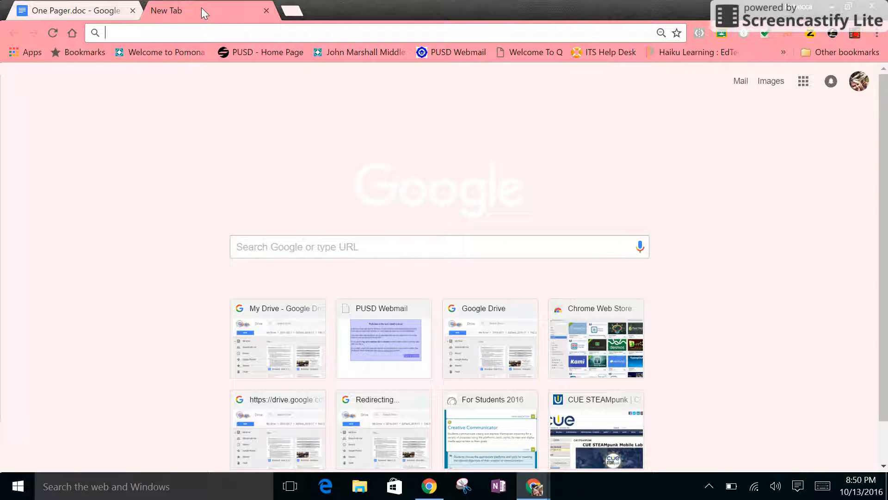
pyautogui.click(803, 82)
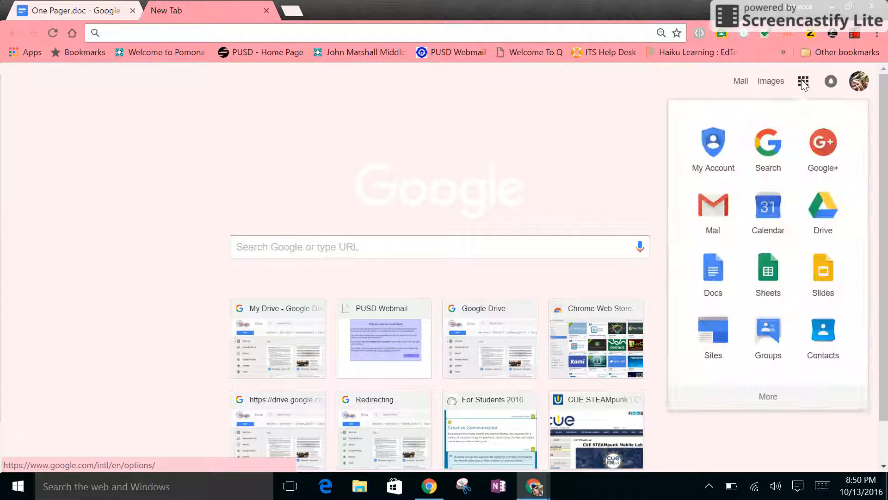
pyautogui.click(822, 221)
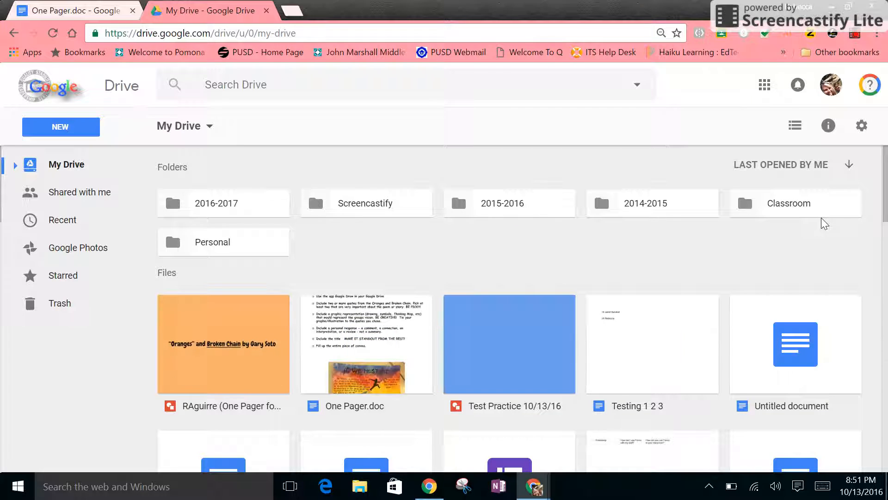
pyautogui.click(53, 34)
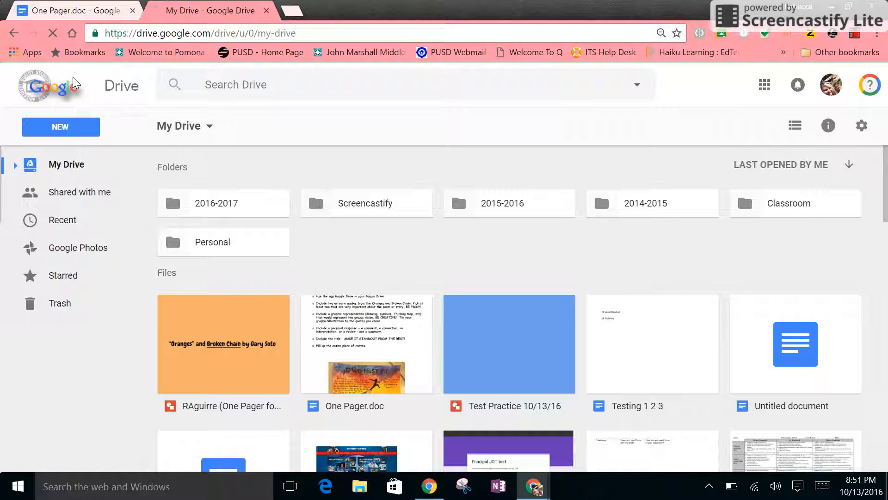
# Create a new blank Google Drawings file in My Drive
pyautogui.click(67, 128)
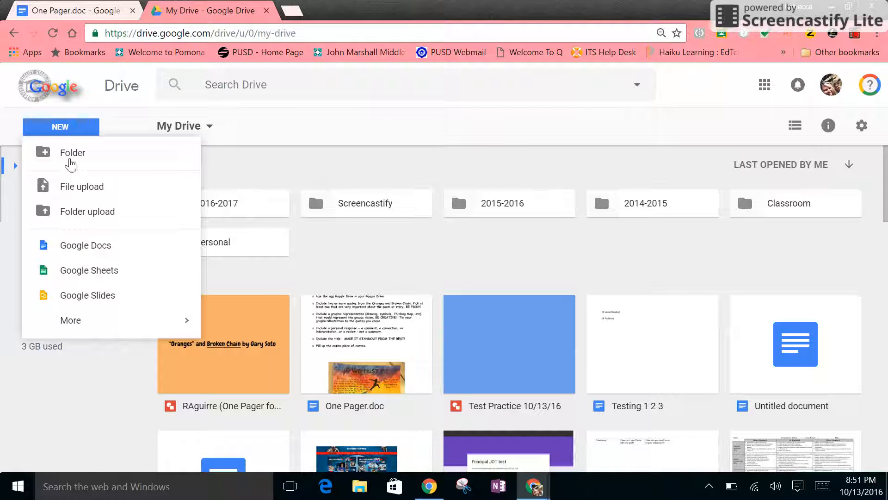
pyautogui.moveTo(104, 323)
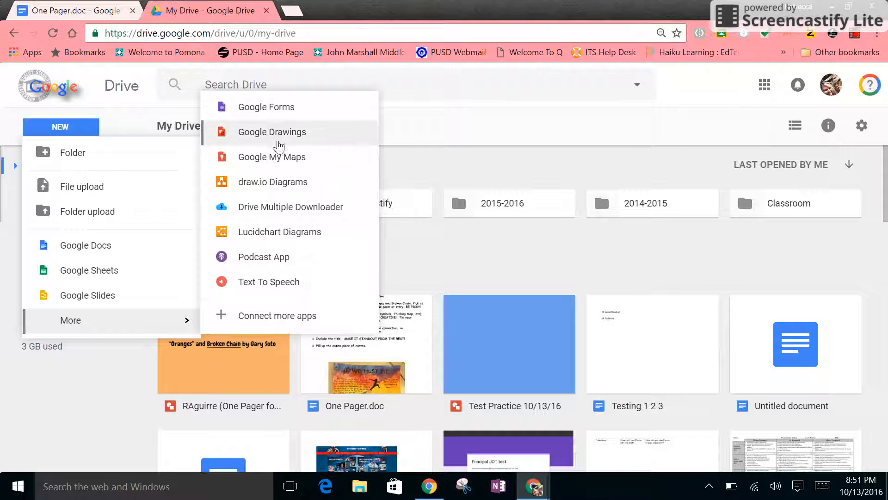
pyautogui.click(278, 135)
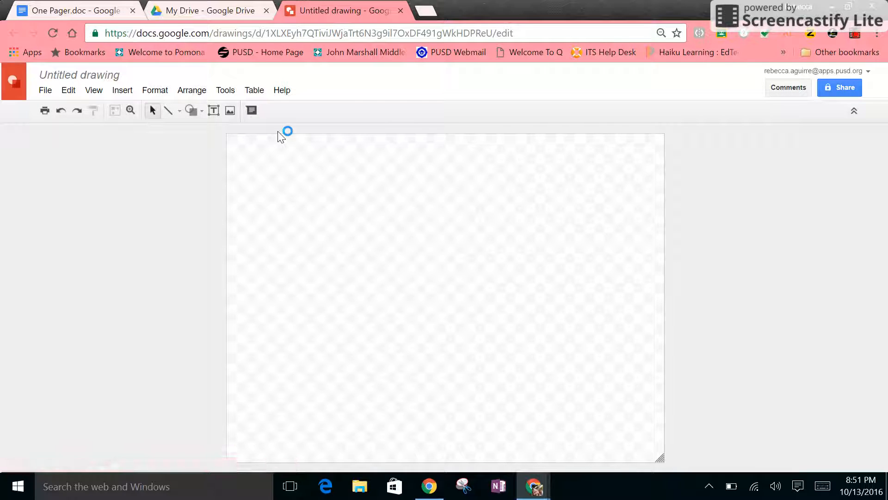
# Rename the drawing with the author's first initial and surname followed by "(One Pager for Oranges/Broken Chain)"
pyautogui.click(77, 75)
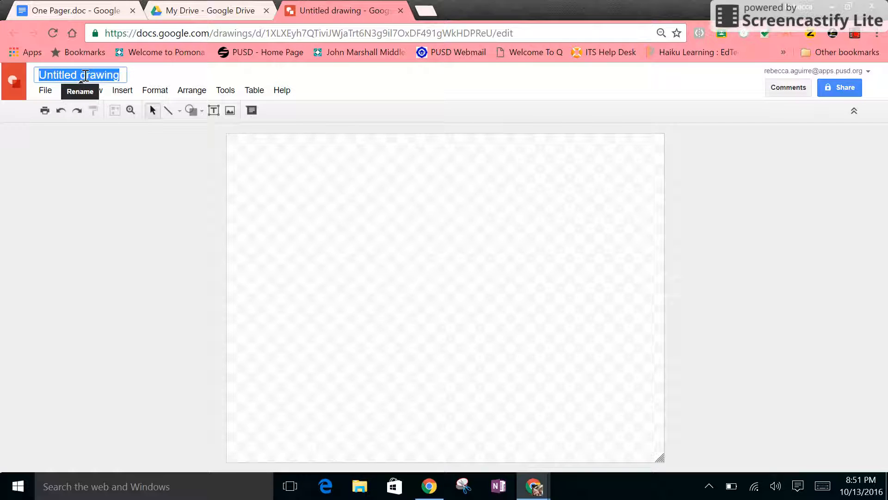
pyautogui.press('BackSpace')
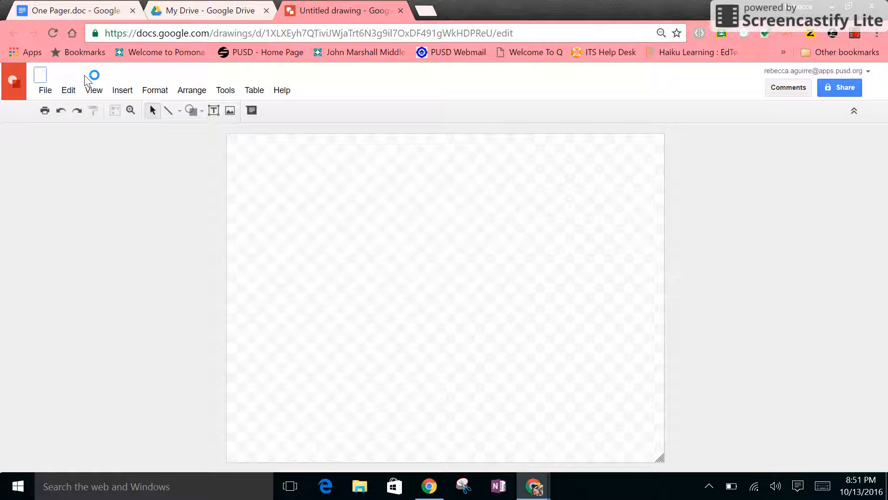
pyautogui.write('RAguiir')
pyautogui.press('BackSpace')
pyautogui.write('re')
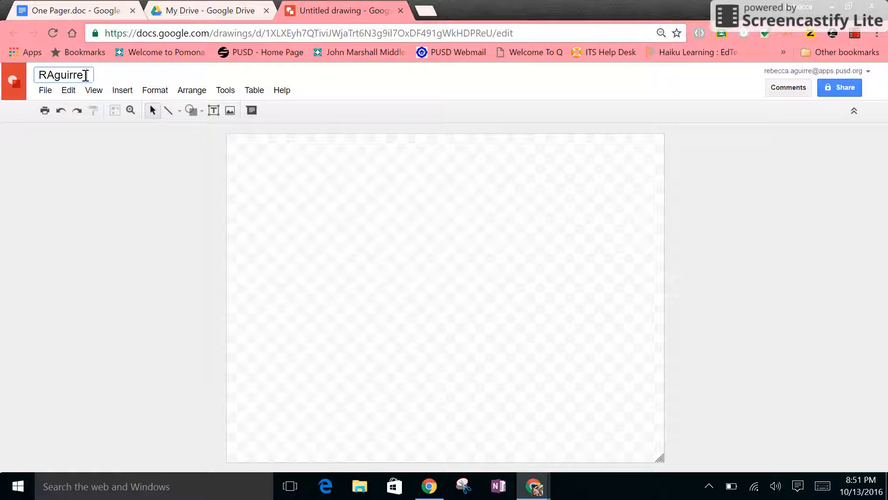
pyautogui.write('(One Pager fo')
pyautogui.press('BackSpace')
pyautogui.press('BackSpace')
pyautogui.press('BackSpace')
pyautogui.write('r')
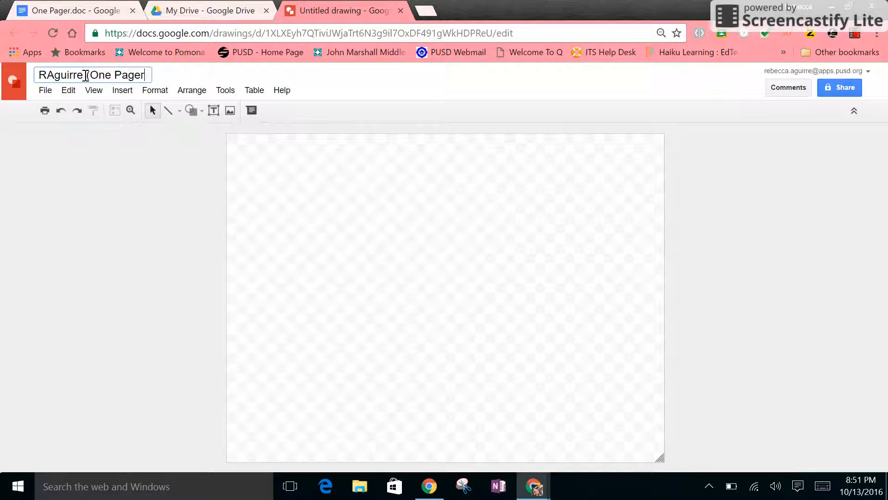
pyautogui.write(' for Oranges')
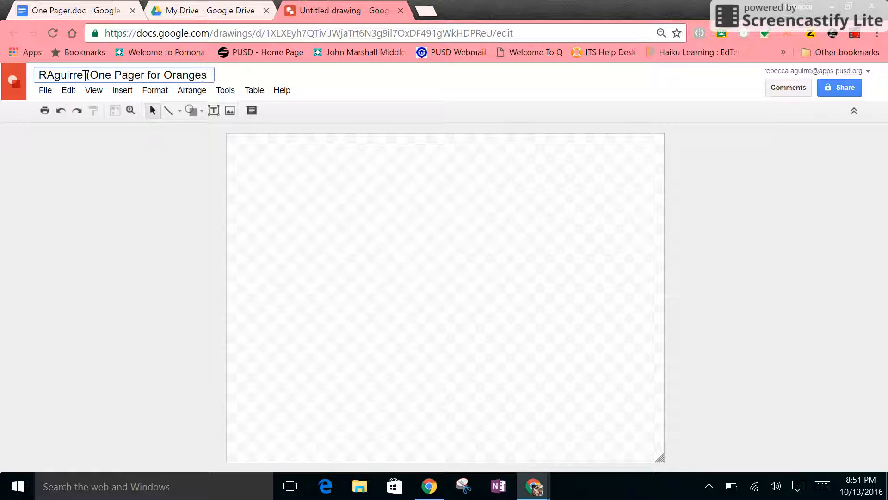
pyautogui.write('/Broken Chain')
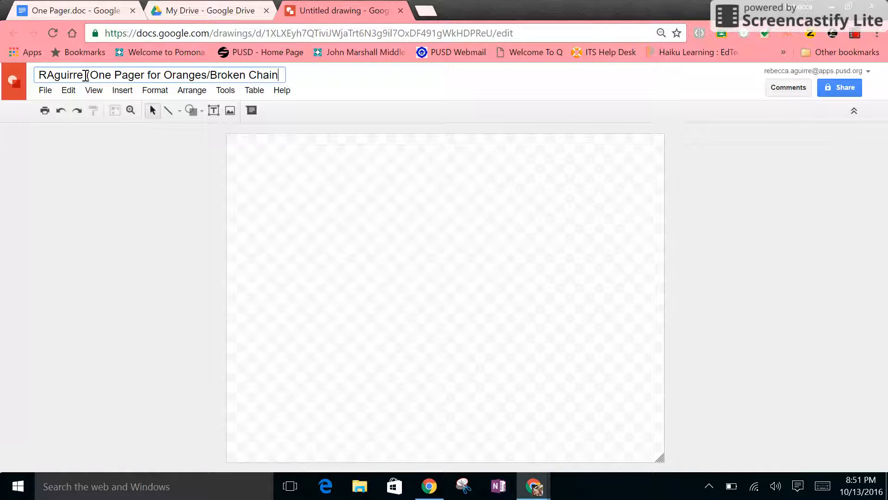
pyautogui.write(')')
pyautogui.click(86, 75)
# Examine the One Pager.doc requirements list and the sample "If We Must Die" poster beneath it
pyautogui.click(95, 14)
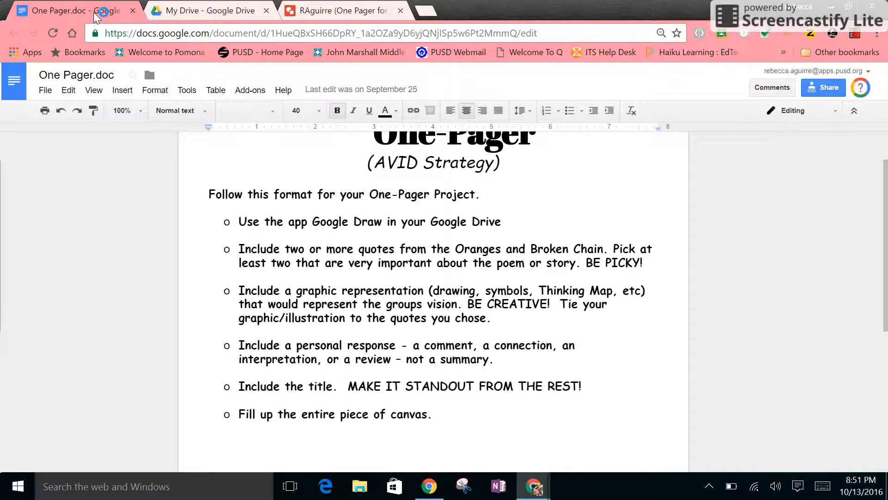
pyautogui.scroll(-3, 433, 301)
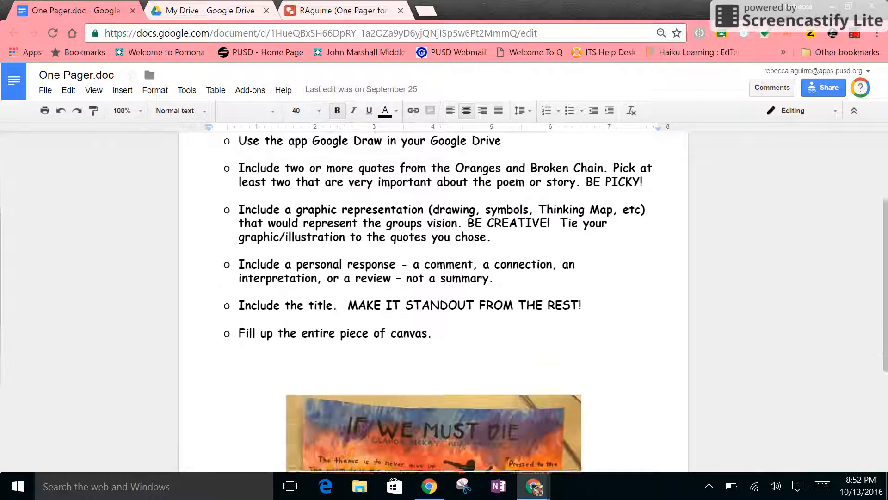
pyautogui.scroll(-5, 433, 301)
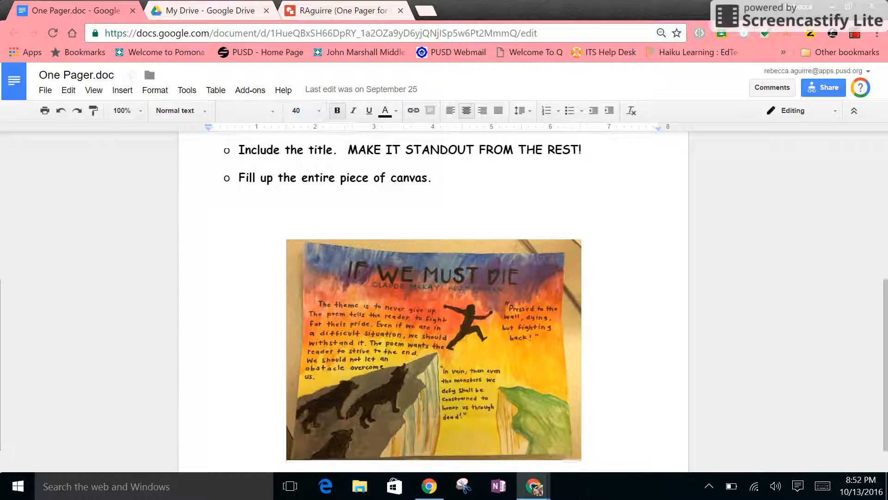
pyautogui.scroll(-1, 433, 301)
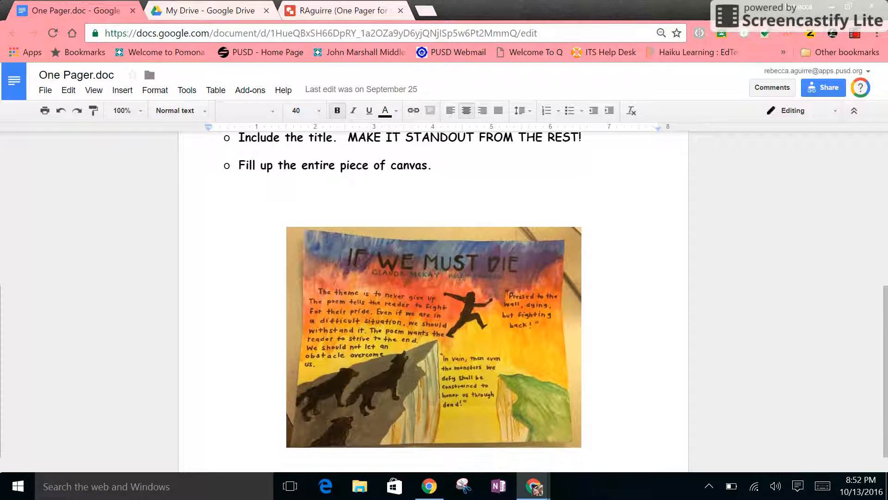
pyautogui.scroll(4, 434, 300)
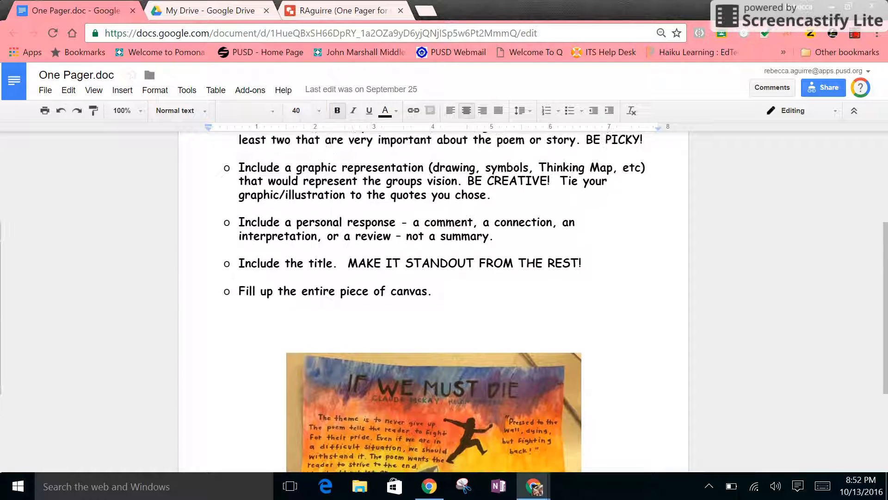
pyautogui.scroll(2, 433, 301)
pyautogui.scroll(-4, 433, 301)
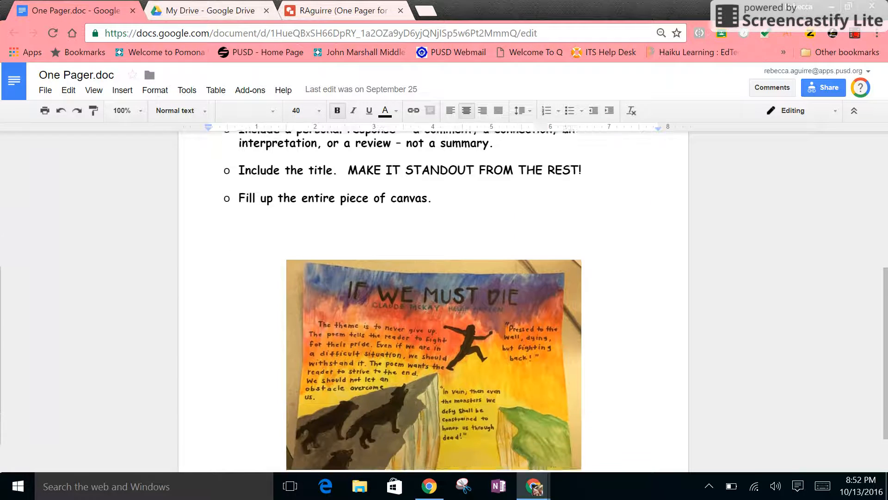
pyautogui.scroll(-2, 433, 301)
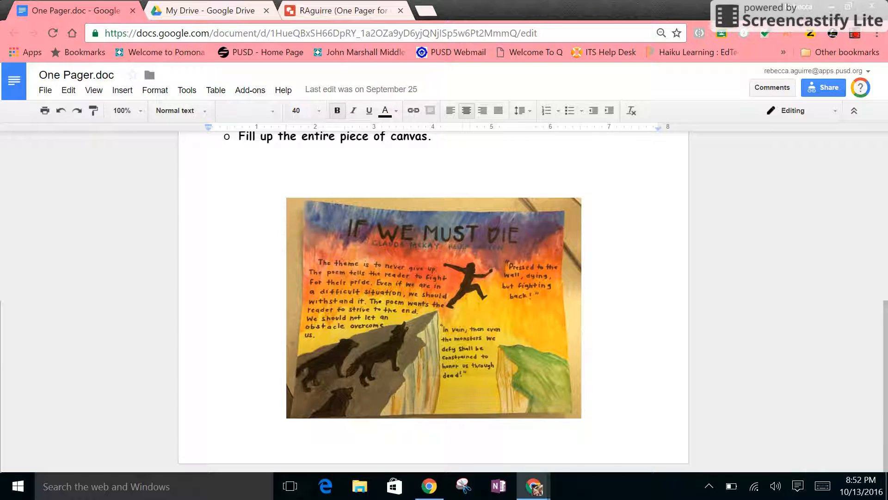
pyautogui.scroll(3, 433, 301)
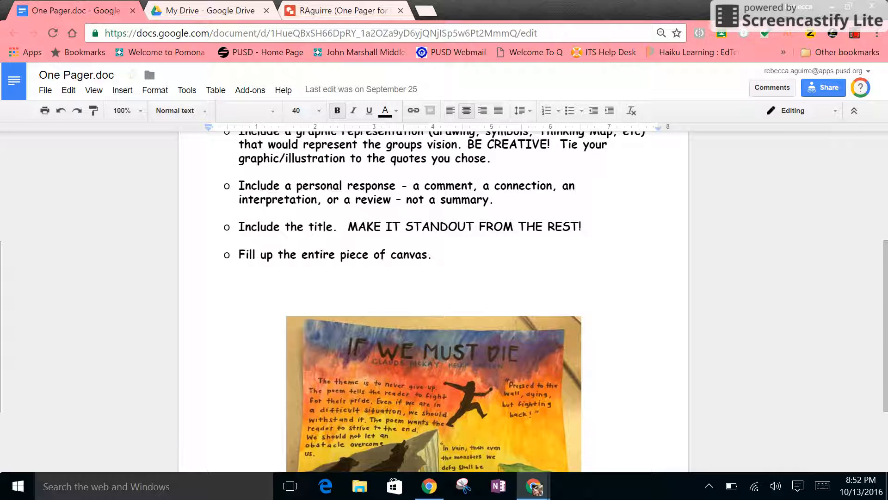
pyautogui.scroll(4, 433, 301)
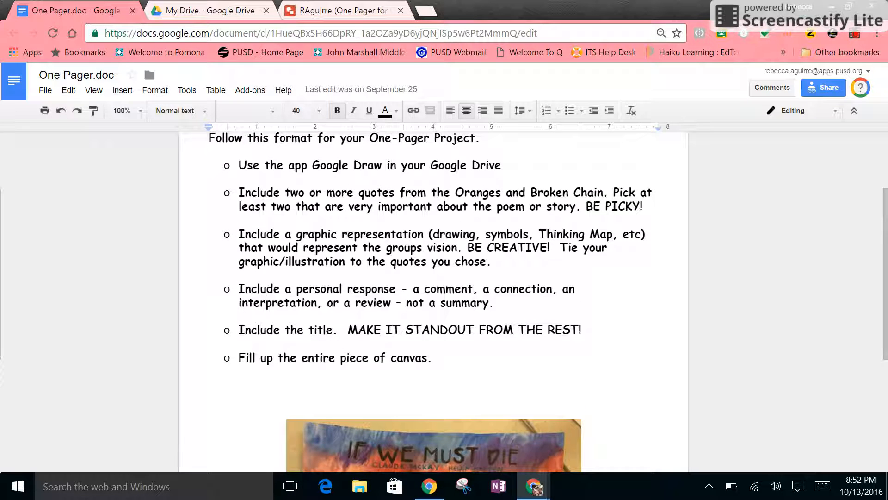
pyautogui.scroll(1, 434, 301)
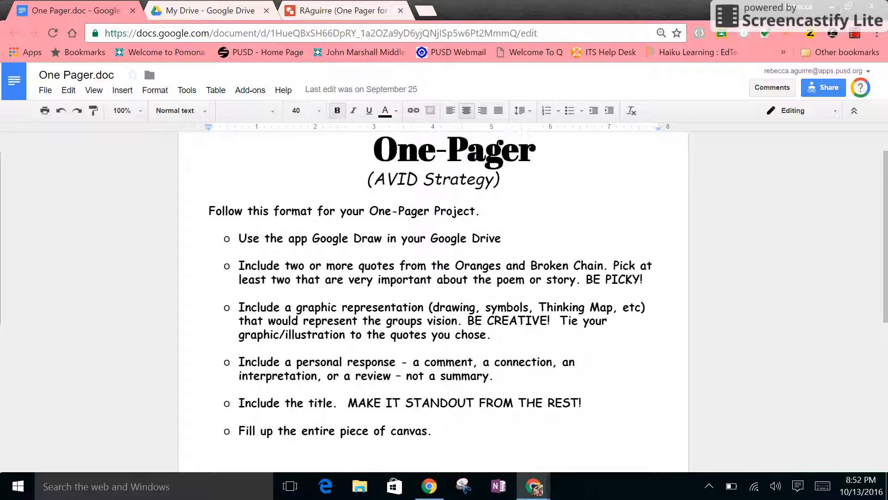
pyautogui.scroll(-1, 433, 301)
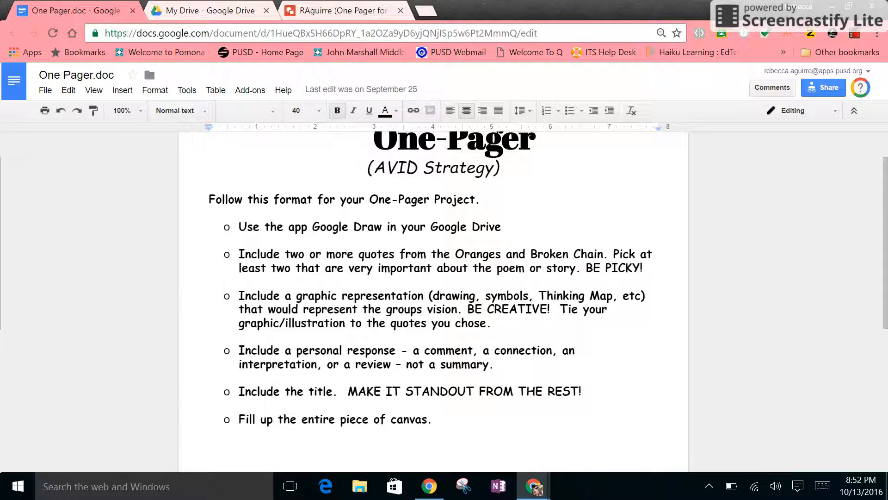
# Return to the One Pager drawing and set its canvas background to light orange
pyautogui.click(336, 10)
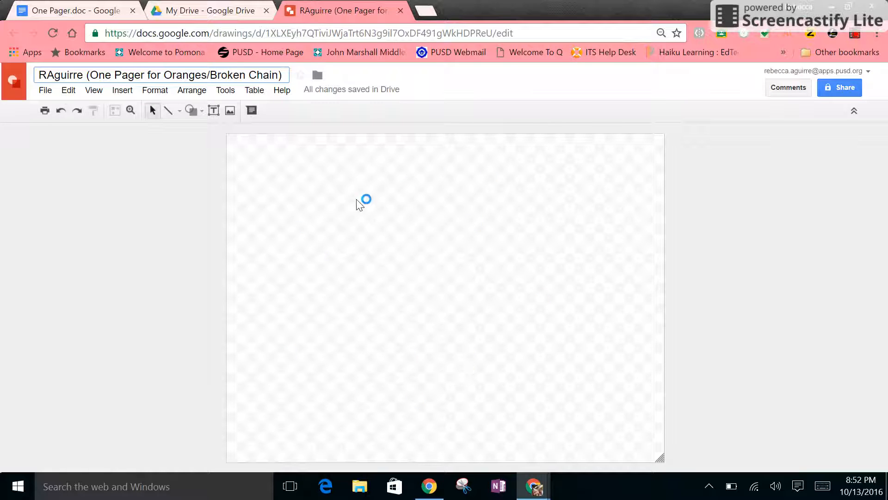
pyautogui.rightClick(358, 212)
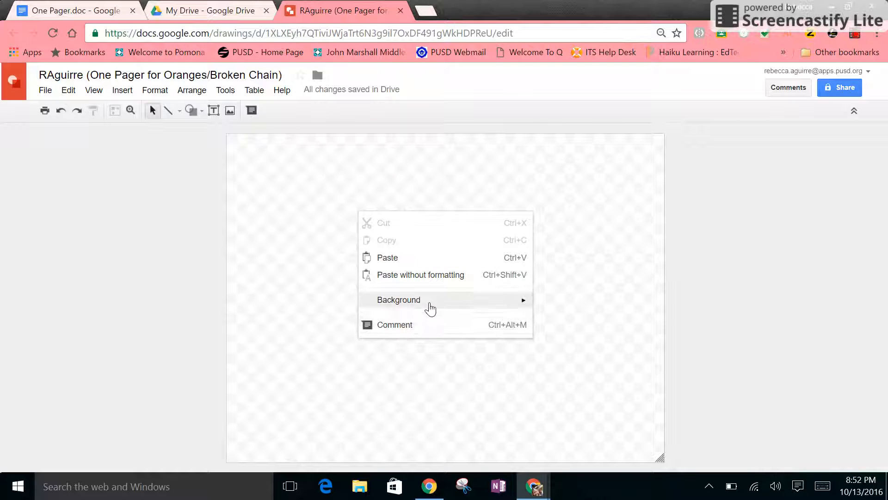
pyautogui.moveTo(430, 308)
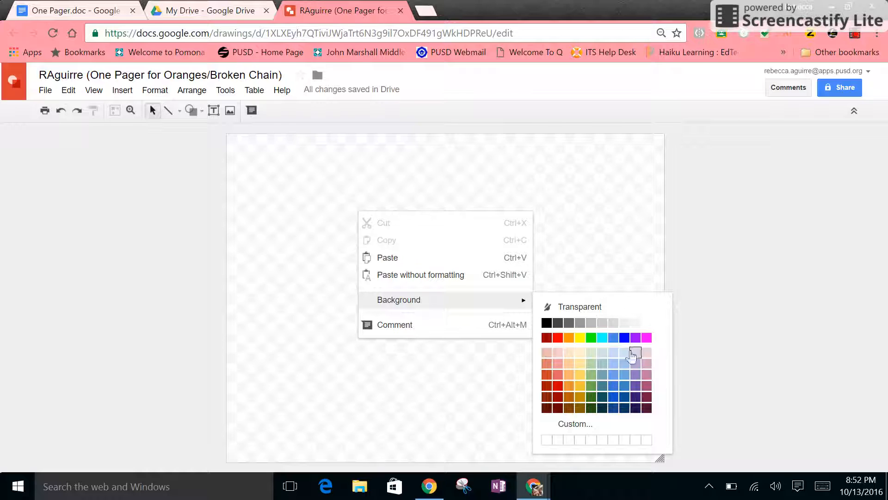
pyautogui.click(569, 365)
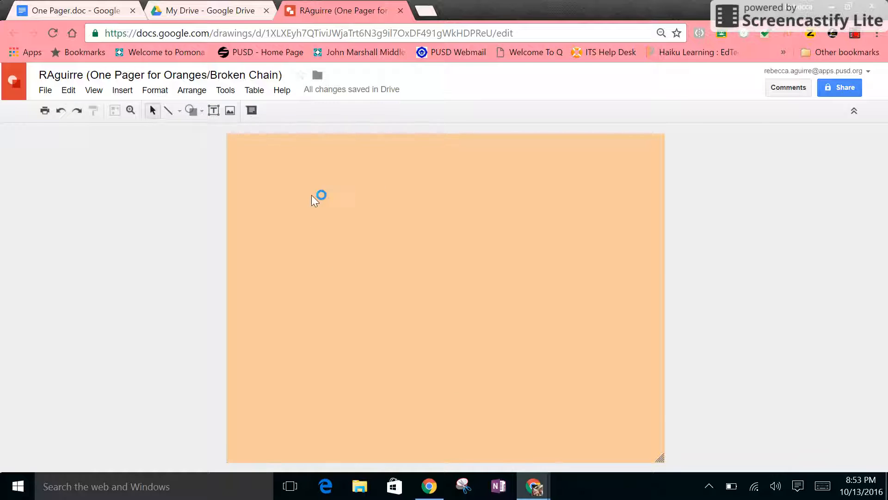
# Add a text box mid-canvas reading “Oranges” and Broken Chain by Gary Soto, with Broken Chain underlined
pyautogui.click(214, 111)
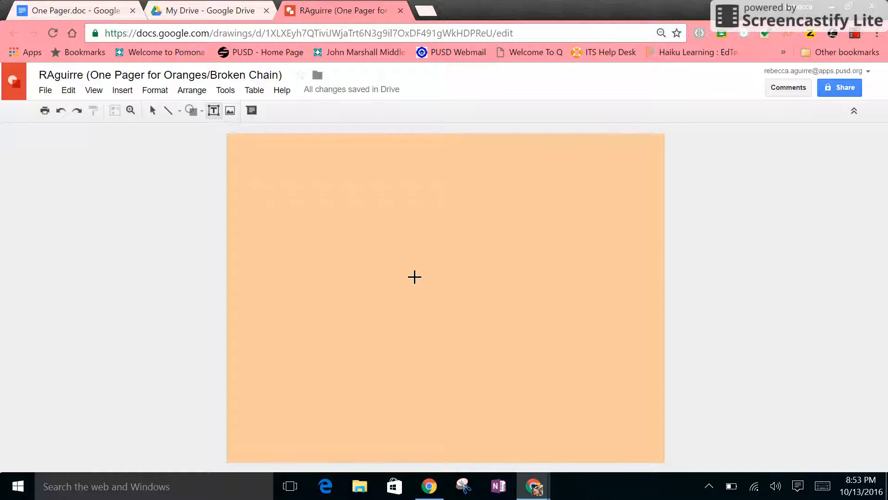
pyautogui.click(405, 278)
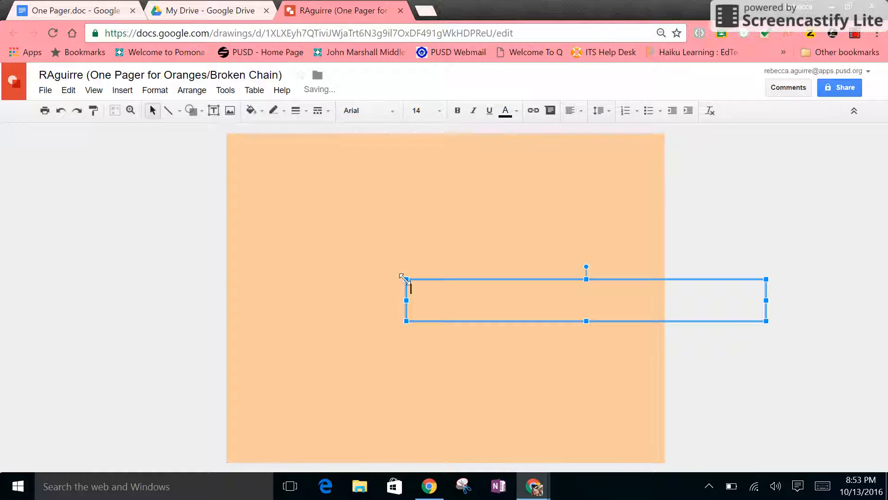
pyautogui.write('Oranges” and')
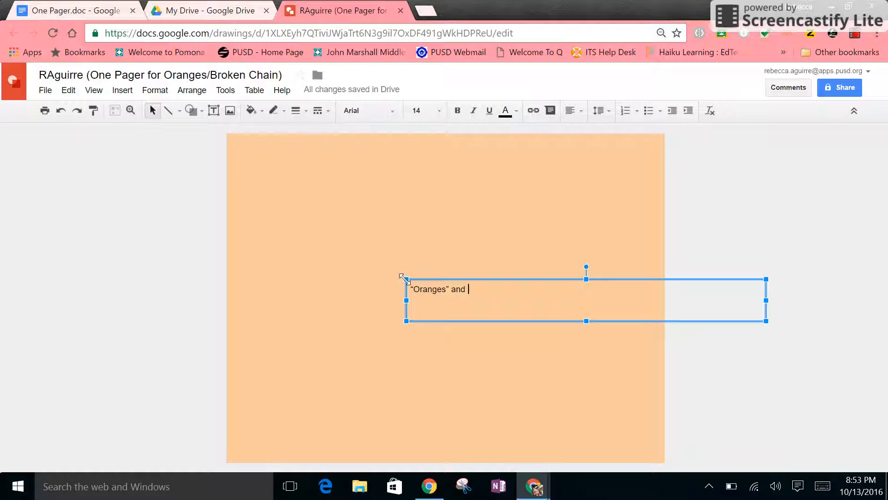
pyautogui.hotkey('ctrl', 'u')
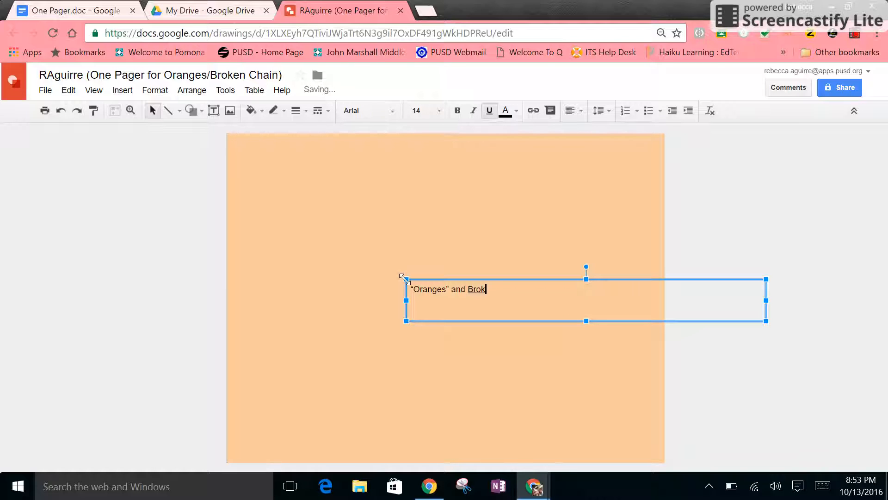
pyautogui.write('Chain')
pyautogui.hotkey('ctrl', 'u')
pyautogui.write('by')
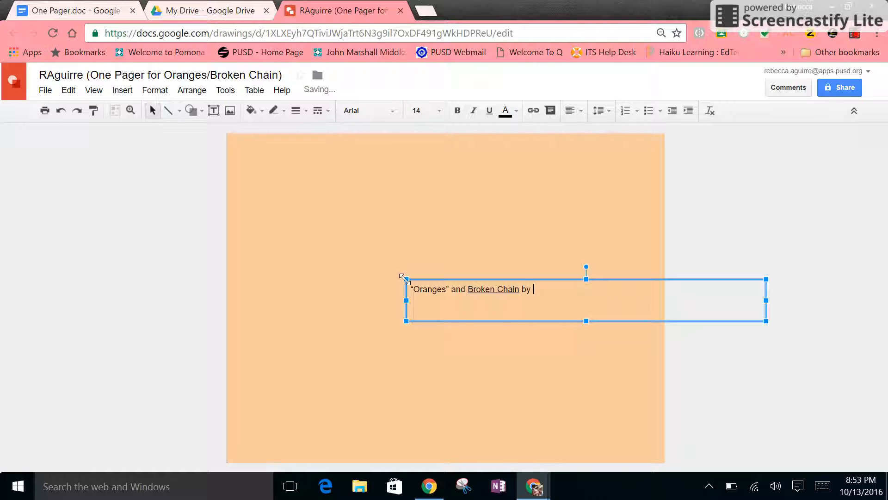
pyautogui.write(' Gary Soto')
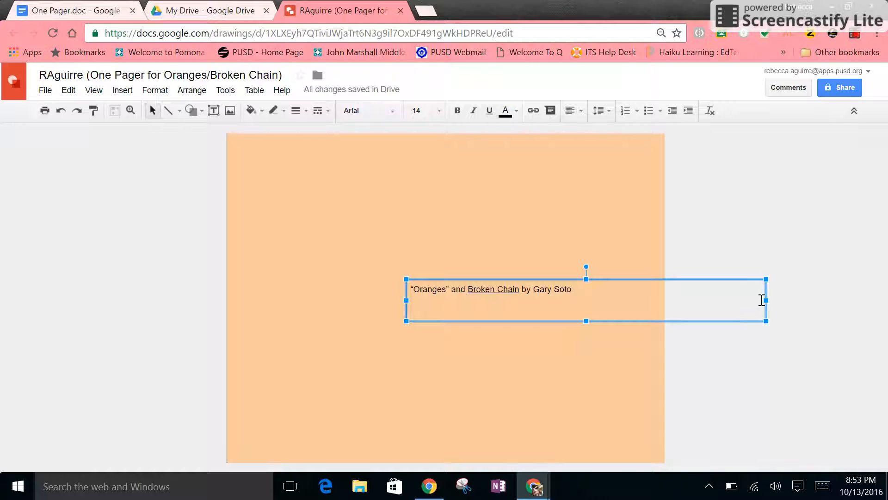
# Shrink the title's text box around its single line of text and set its font size to 36
pyautogui.moveTo(766, 300); pyautogui.dragTo(582, 307)
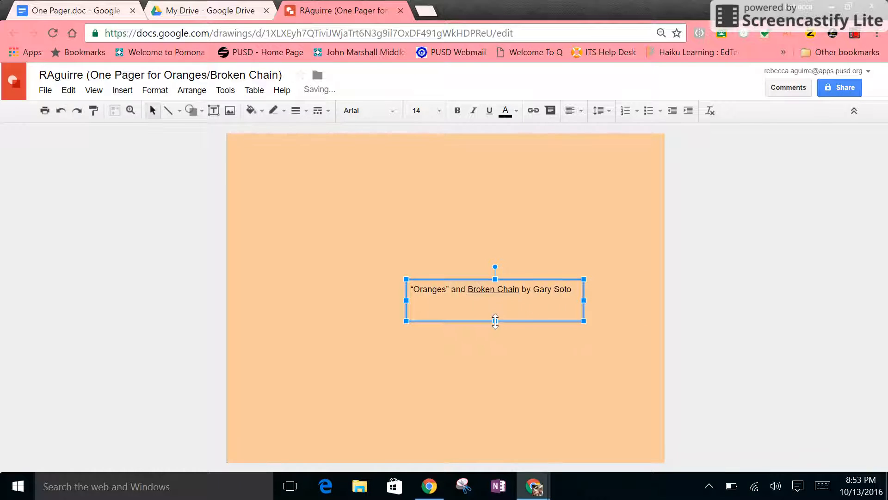
pyautogui.moveTo(495, 321); pyautogui.dragTo(493, 303)
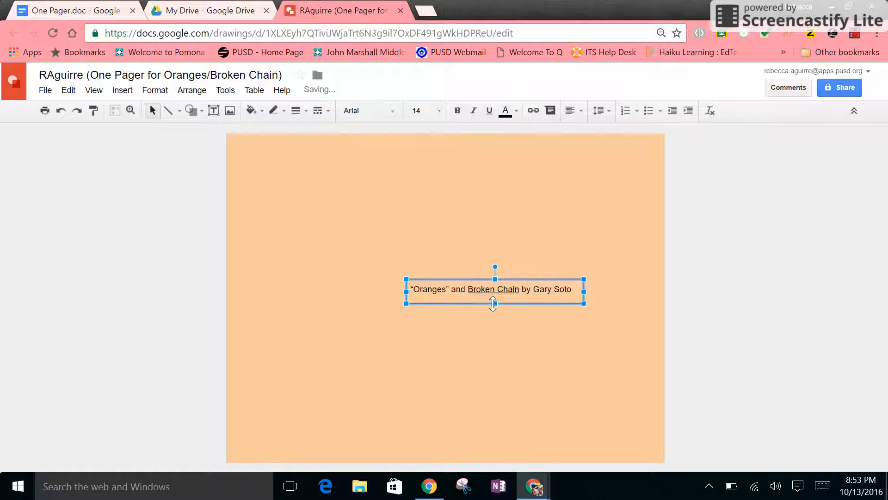
pyautogui.click(440, 110)
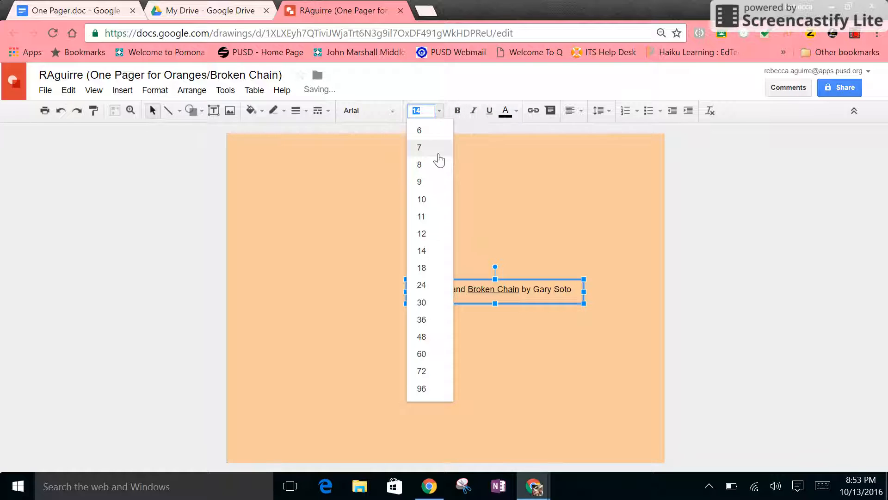
pyautogui.click(421, 319)
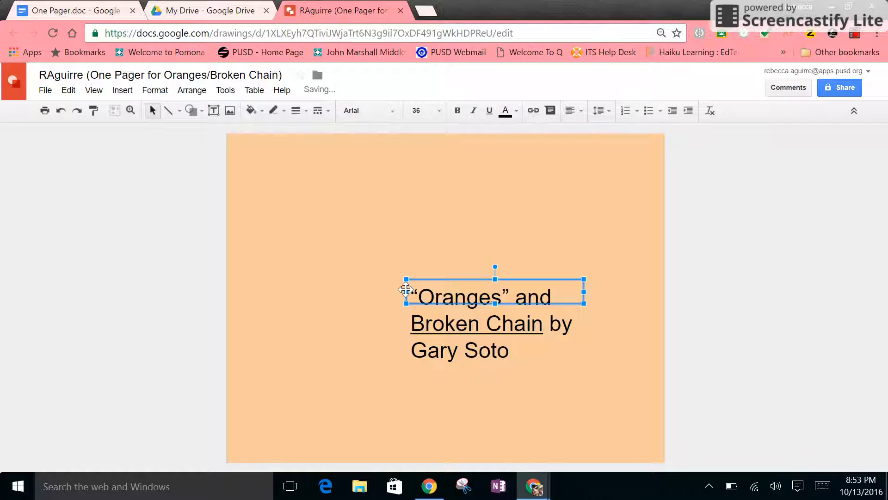
# Move the title to the upper middle of the canvas and enlarge its box to hold the text on two lines
pyautogui.moveTo(367, 292); pyautogui.dragTo(311, 205)
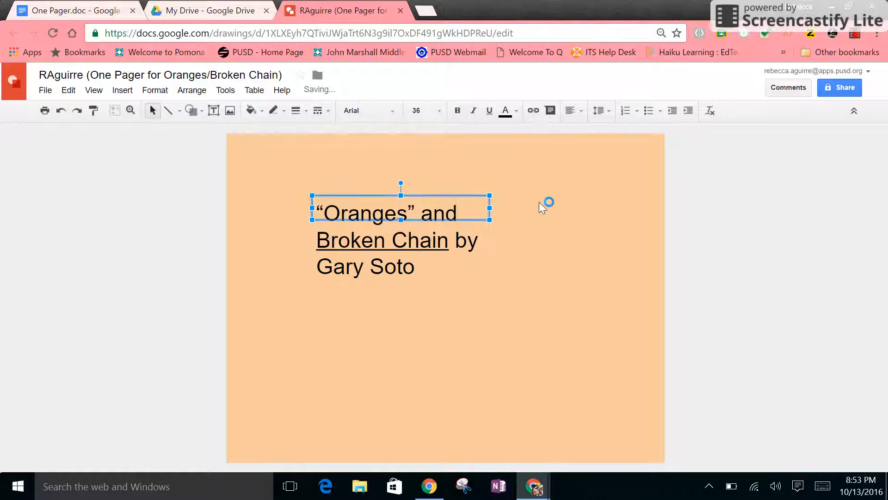
pyautogui.moveTo(490, 209); pyautogui.dragTo(546, 209)
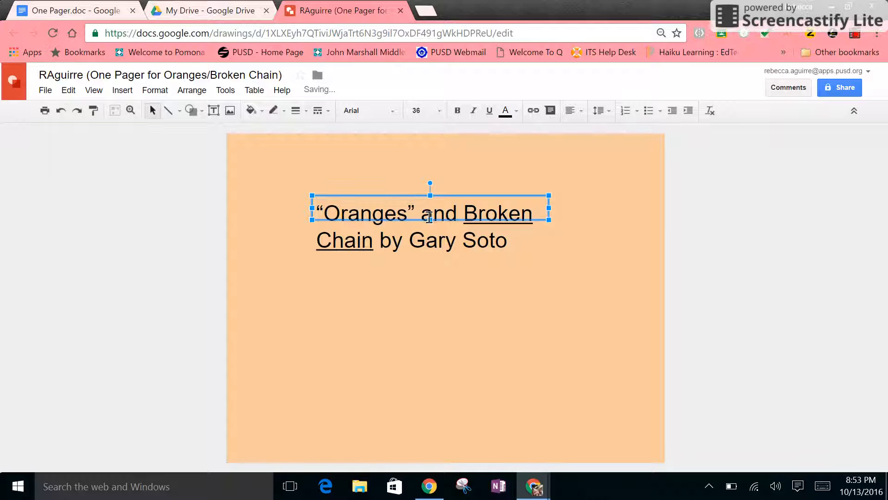
pyautogui.moveTo(430, 219); pyautogui.dragTo(429, 254)
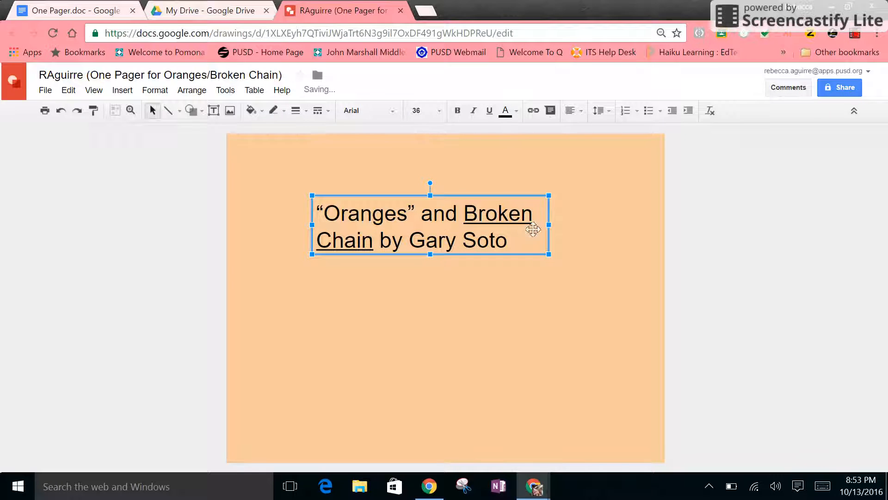
# Center-align the whole title text and change its font to Rock Salt
pyautogui.moveTo(518, 240); pyautogui.dragTo(313, 213)
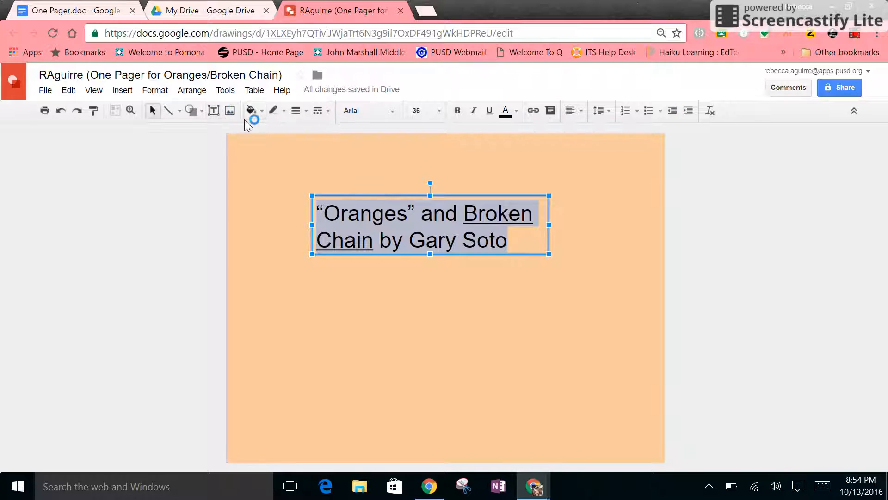
pyautogui.click(574, 115)
pyautogui.click(593, 130)
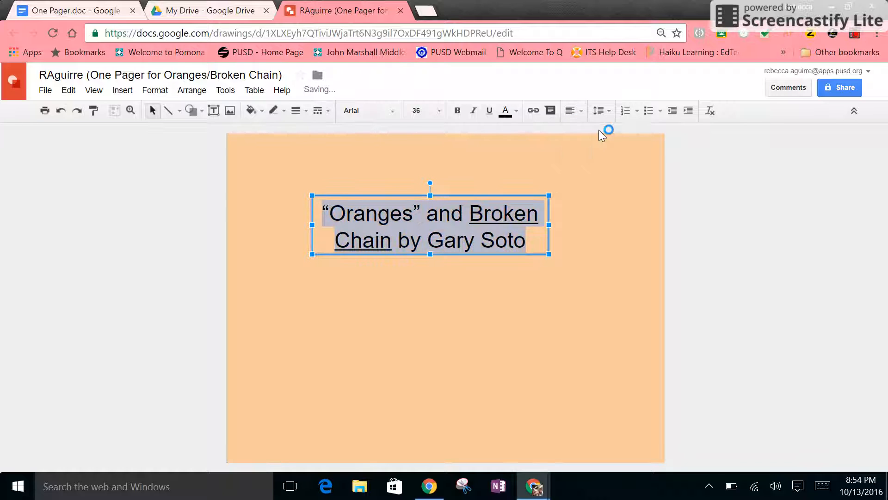
pyautogui.click(378, 112)
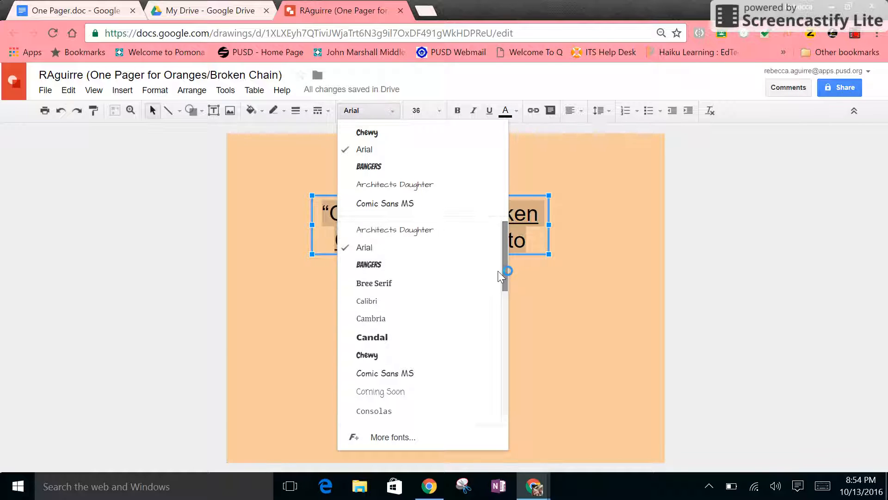
pyautogui.moveTo(503, 260); pyautogui.dragTo(504, 402)
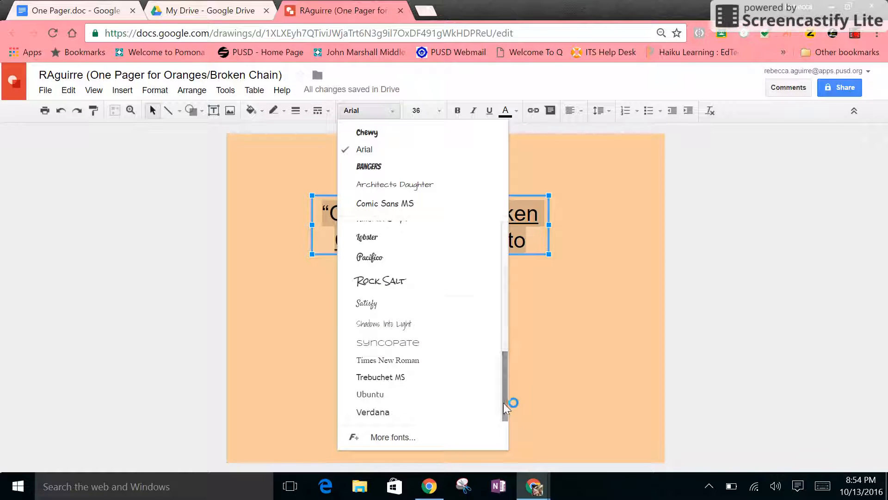
pyautogui.click(411, 285)
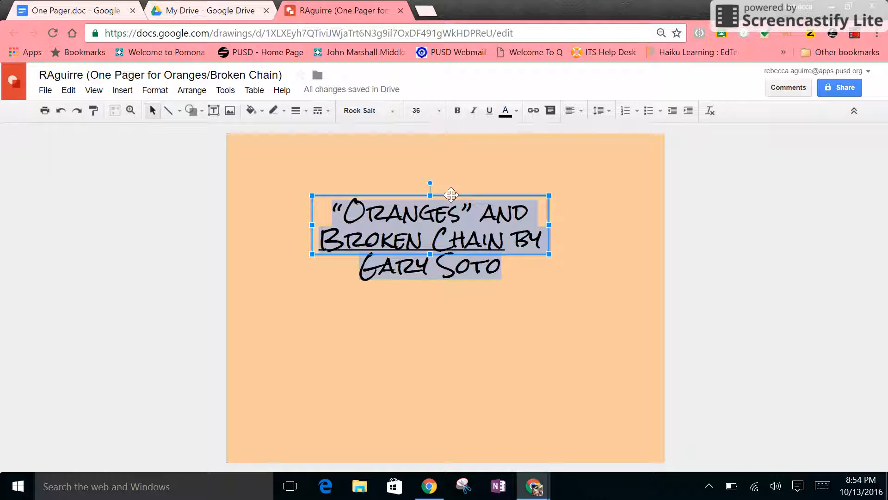
# Move the title box to the exact center of the canvas using the horizontal and vertical alignment guides
pyautogui.moveTo(451, 195); pyautogui.dragTo(467, 211)
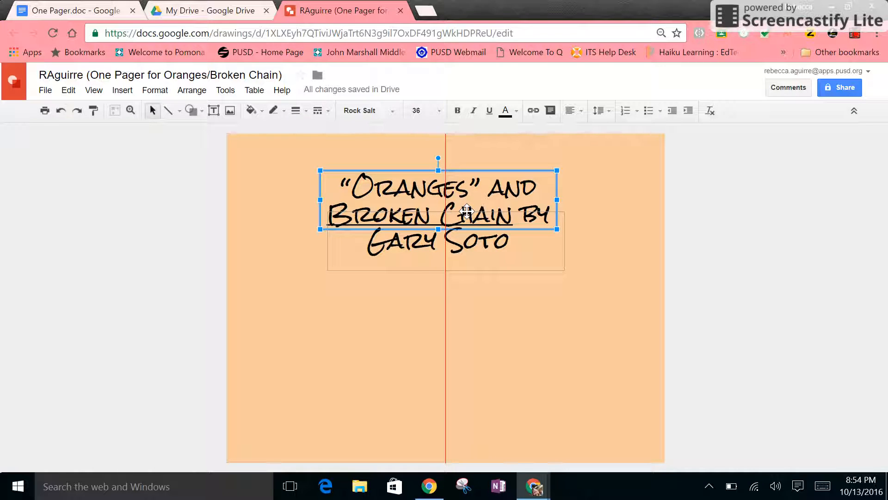
pyautogui.moveTo(467, 211); pyautogui.dragTo(467, 211)
pyautogui.moveTo(466, 211); pyautogui.dragTo(468, 258)
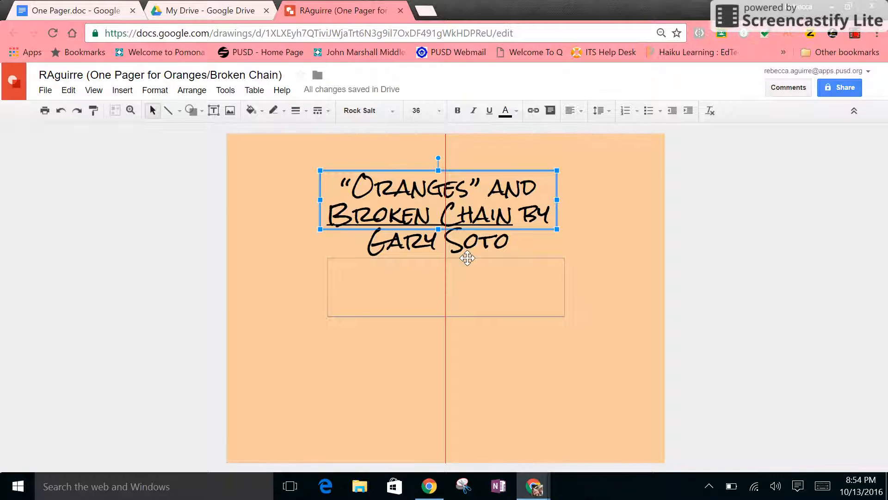
pyautogui.moveTo(467, 258); pyautogui.dragTo(468, 268)
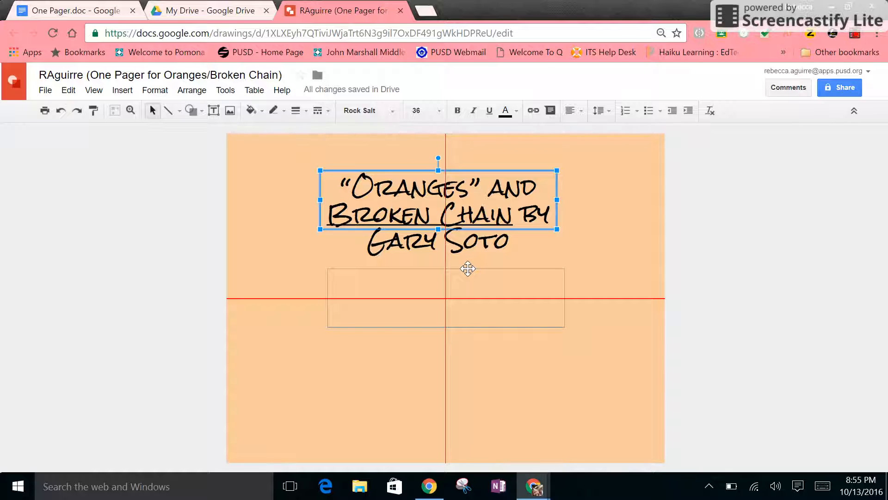
pyautogui.moveTo(468, 268); pyautogui.dragTo(467, 268)
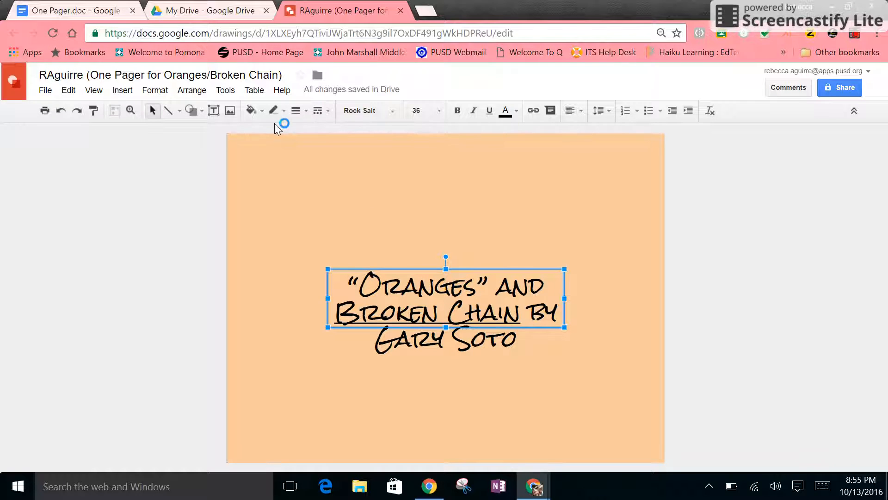
# Add a text box reading "Quote 1:" above the title near the canvas's upper-left corner and narrow it
pyautogui.click(213, 111)
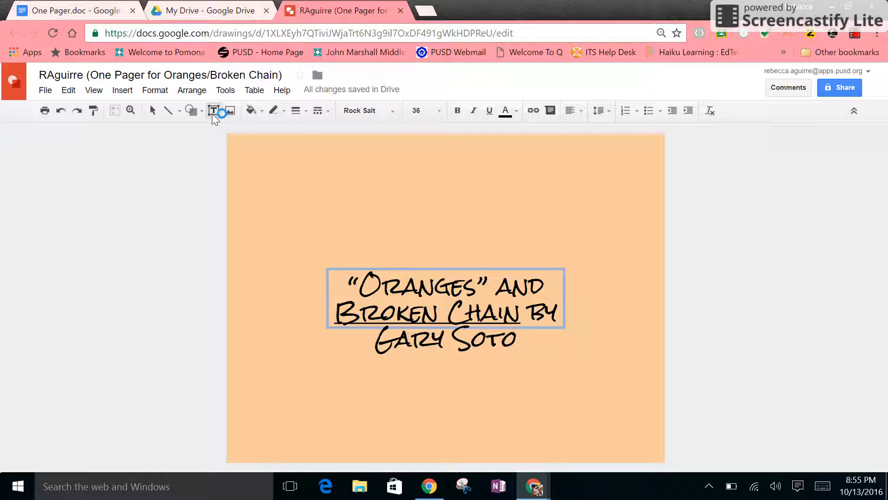
pyautogui.click(277, 182)
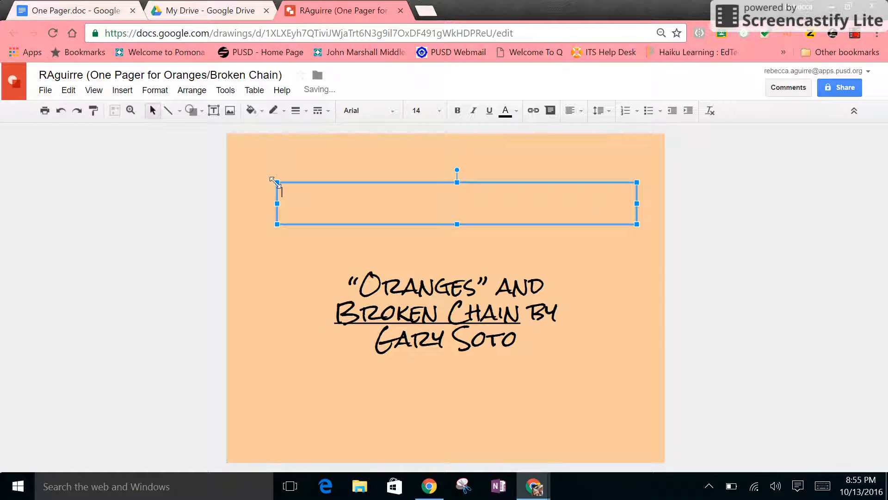
pyautogui.write('Quote 1:')
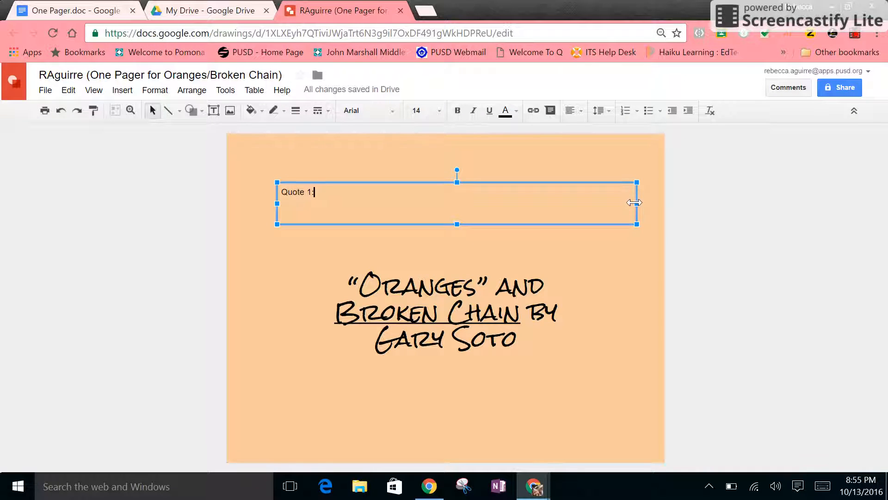
pyautogui.moveTo(633, 202); pyautogui.dragTo(361, 200)
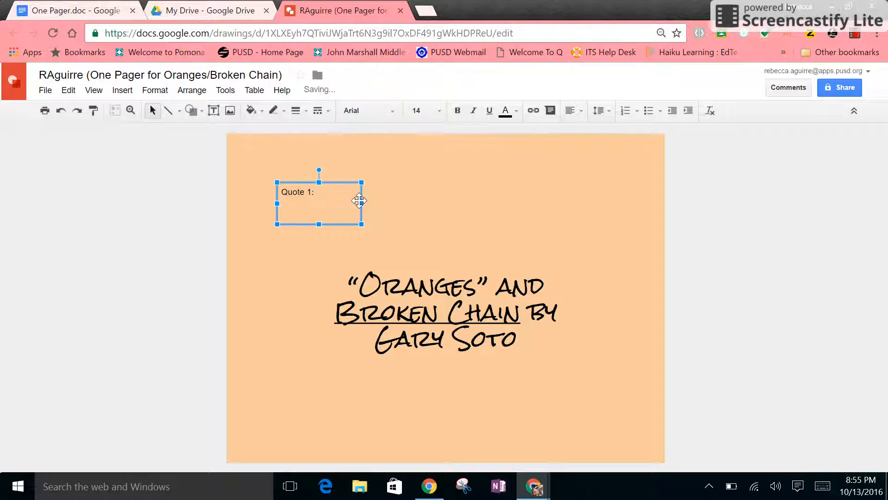
pyautogui.click(499, 192)
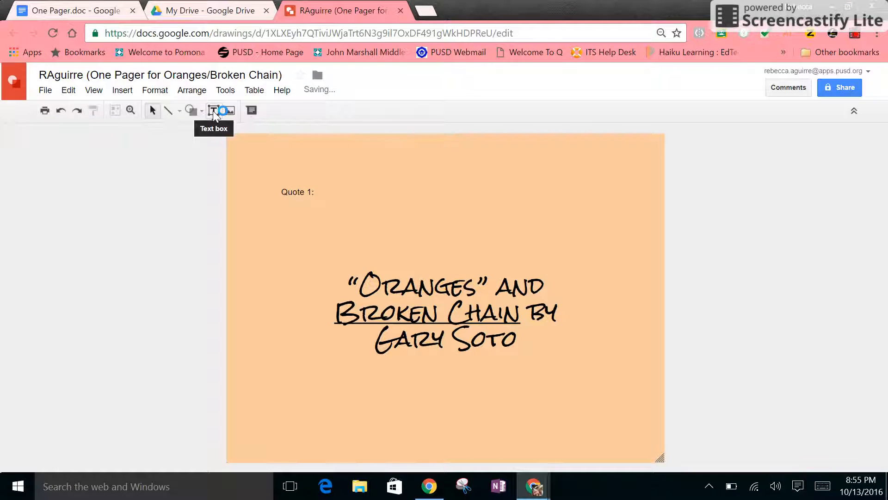
# Add a narrowed text box reading "Quote 2:" near the canvas's upper-right corner, level with the Quote 1 box
pyautogui.click(212, 110)
pyautogui.click(500, 187)
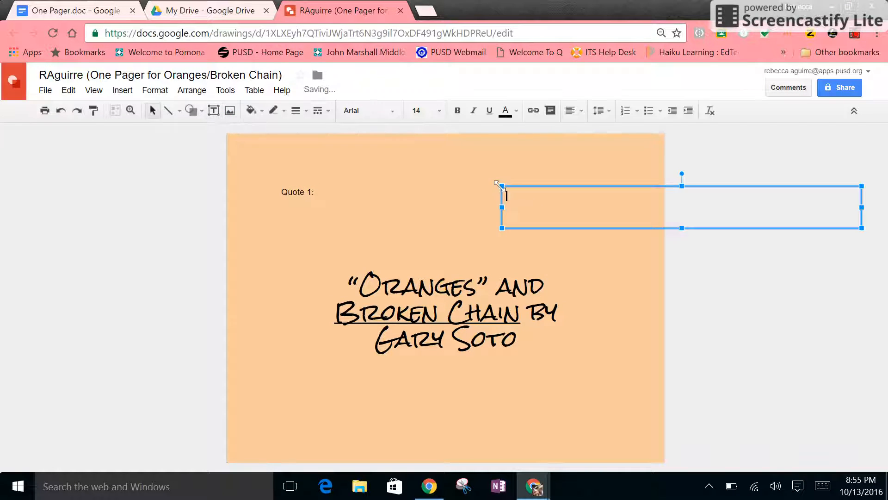
pyautogui.write('Quote 2')
pyautogui.moveTo(861, 208); pyautogui.dragTo(609, 221)
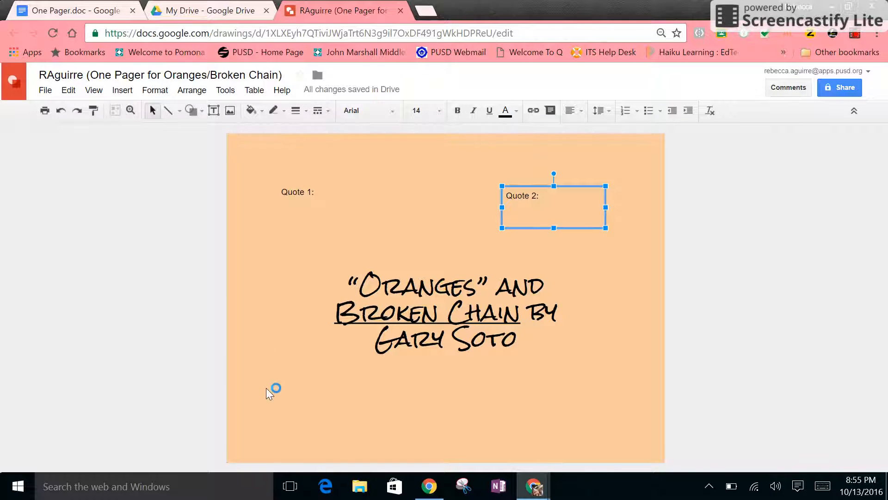
# Add a text box below the title reading "Personal Response: NOT a Summary" and narrow it to fit within the canvas
pyautogui.click(293, 387)
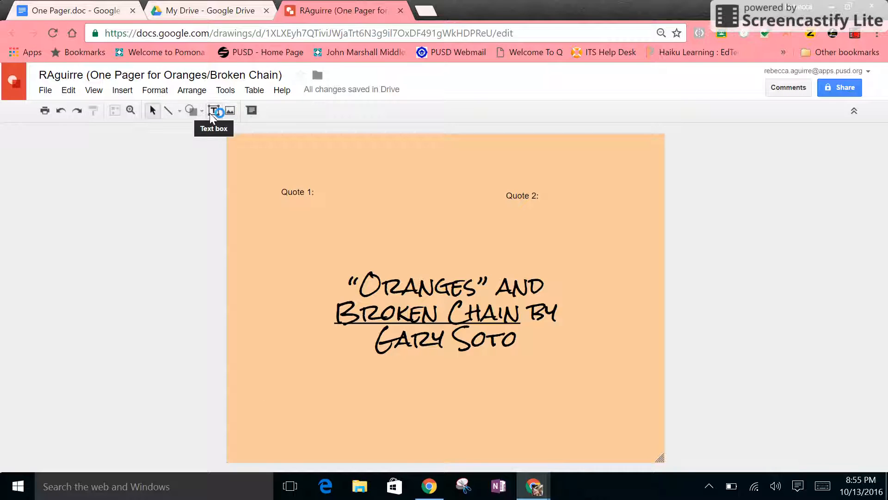
pyautogui.click(210, 113)
pyautogui.click(303, 373)
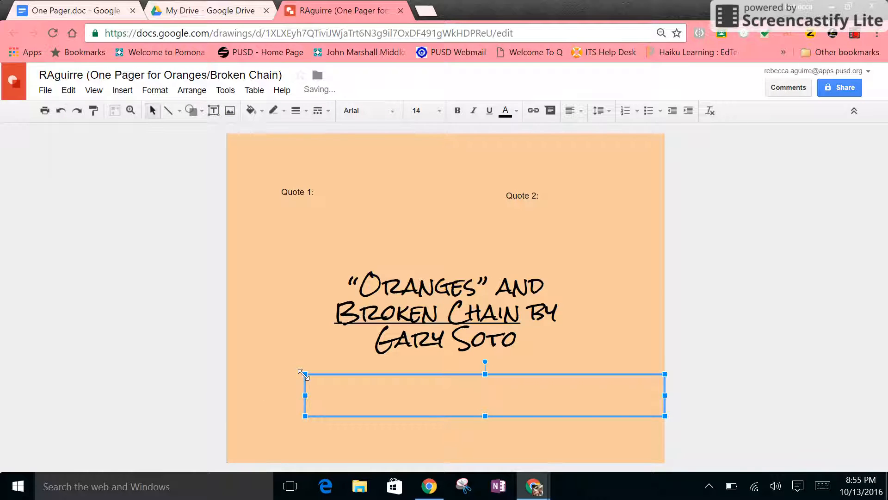
pyautogui.write('Personal Response: NOT a Summary')
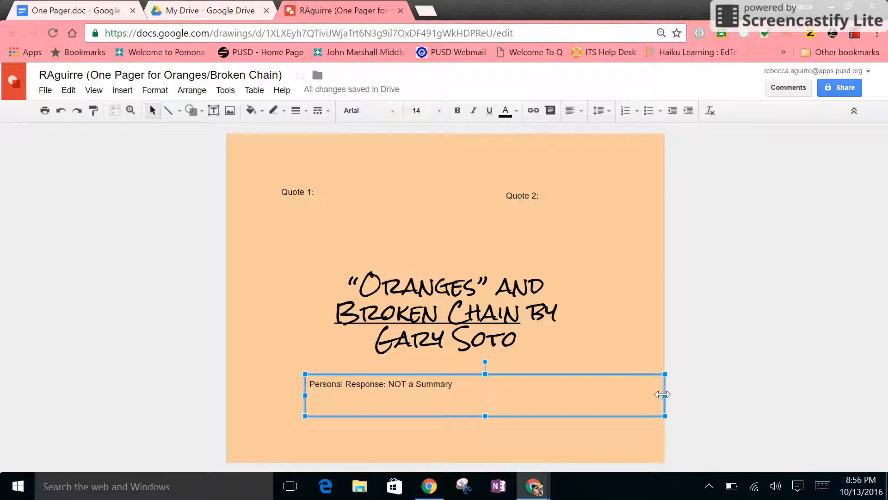
pyautogui.moveTo(665, 393); pyautogui.dragTo(606, 395)
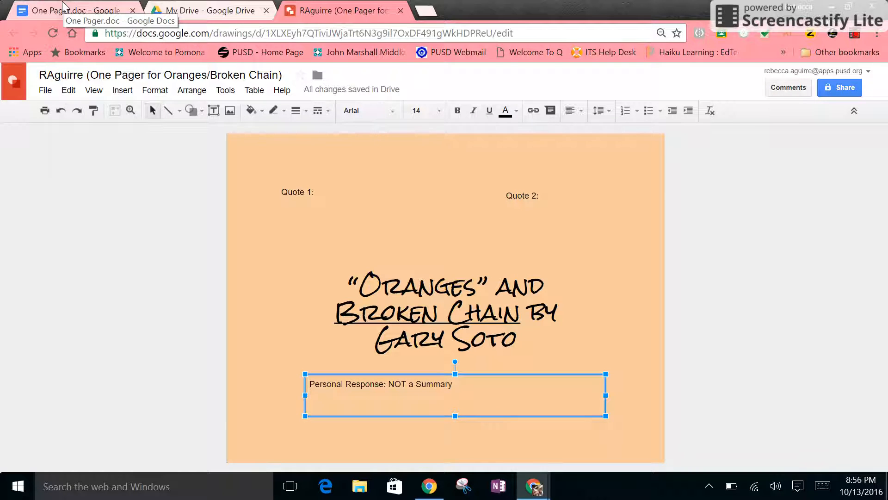
# Review the format requirements in One Pager.doc and return to the One Pager drawing
pyautogui.click(63, 7)
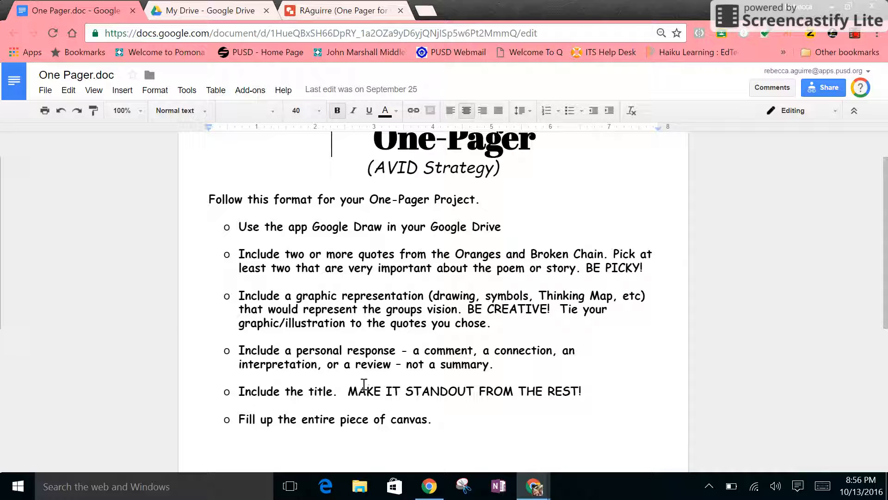
pyautogui.click(327, 8)
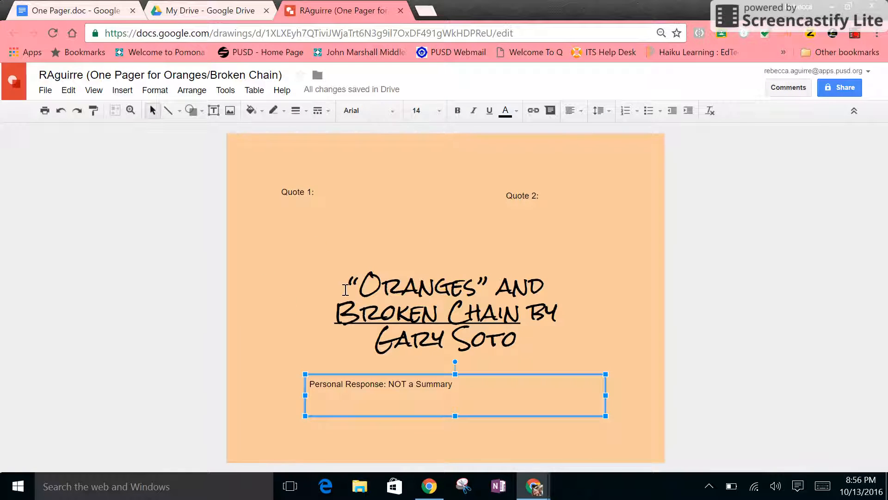
# Recheck the graphic representation requirement in One Pager.doc, return to the drawing and deselect the Personal Response box
pyautogui.click(63, 8)
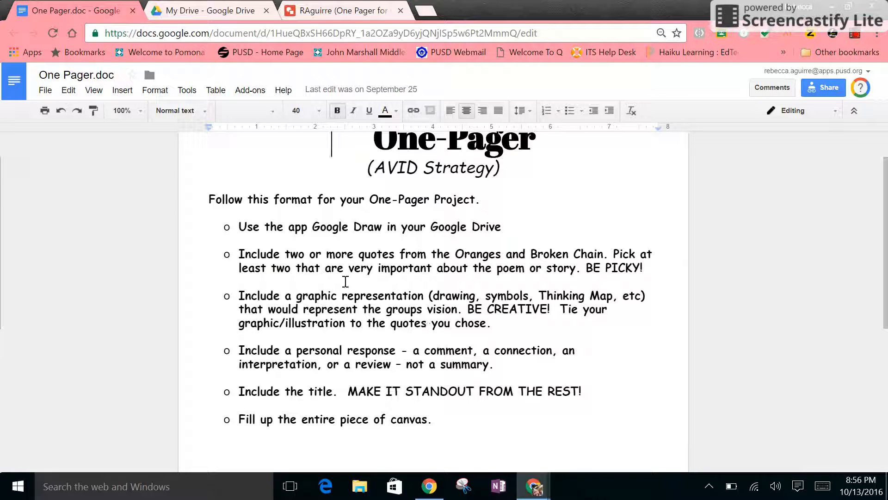
pyautogui.click(349, 10)
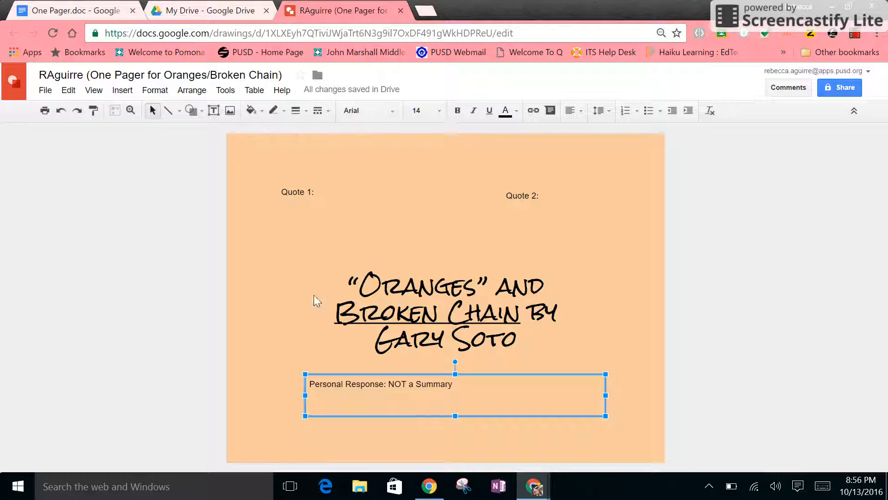
pyautogui.click(266, 274)
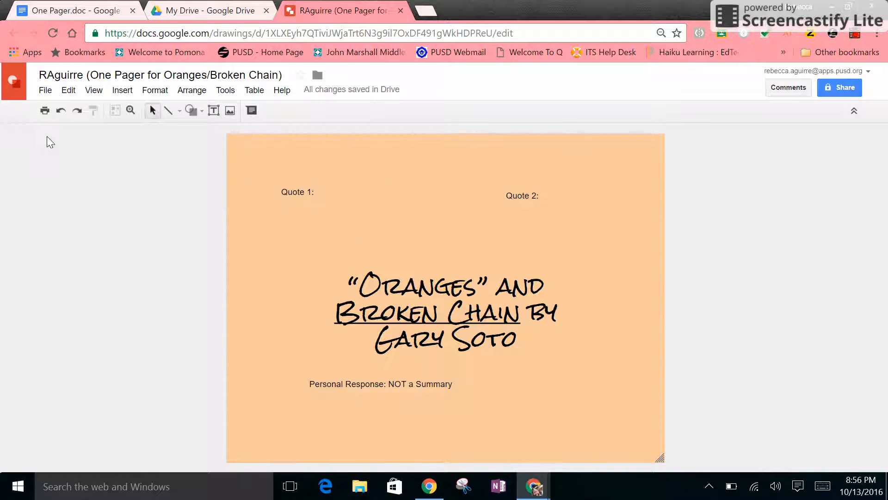
pyautogui.click(192, 109)
pyautogui.moveTo(223, 138)
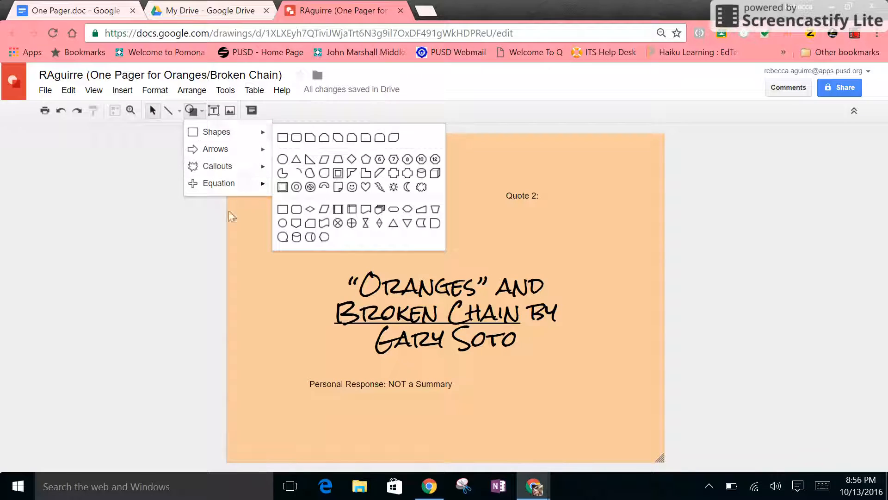
pyautogui.click(89, 231)
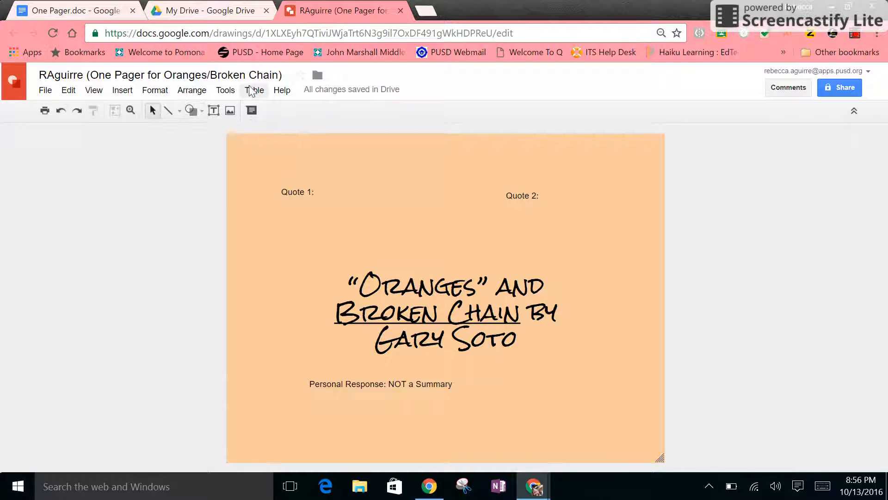
pyautogui.click(229, 110)
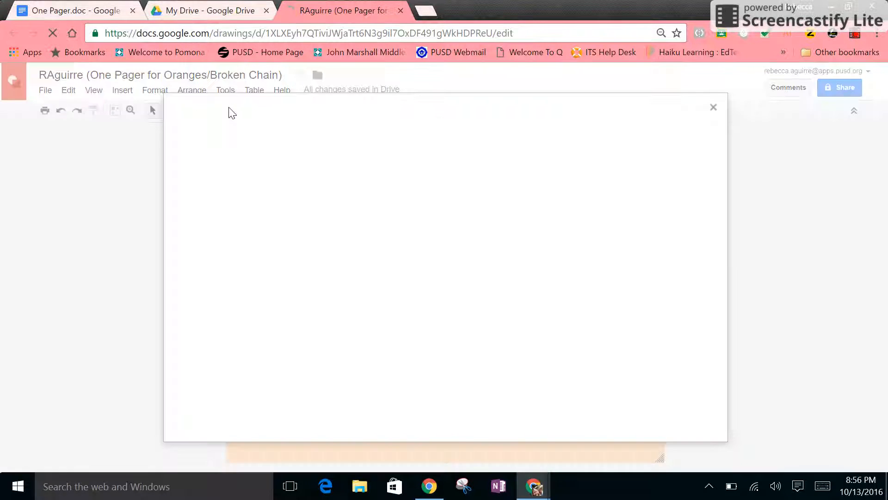
pyautogui.click(715, 111)
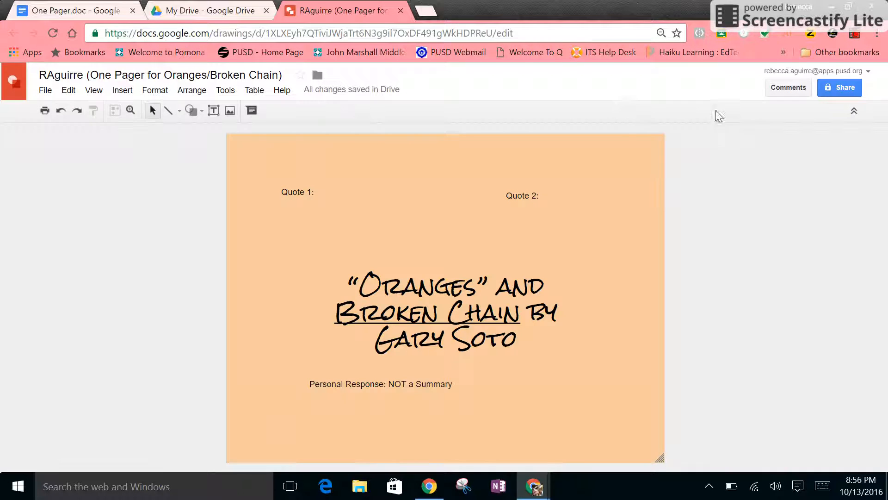
# Search Google images for "oranges" from within the drawing's image insertion and browse the pictures
pyautogui.click(229, 111)
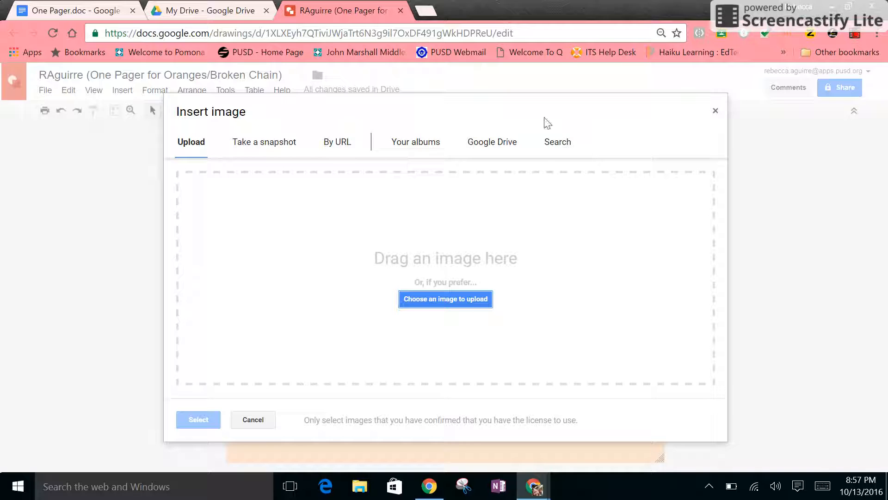
pyautogui.click(557, 143)
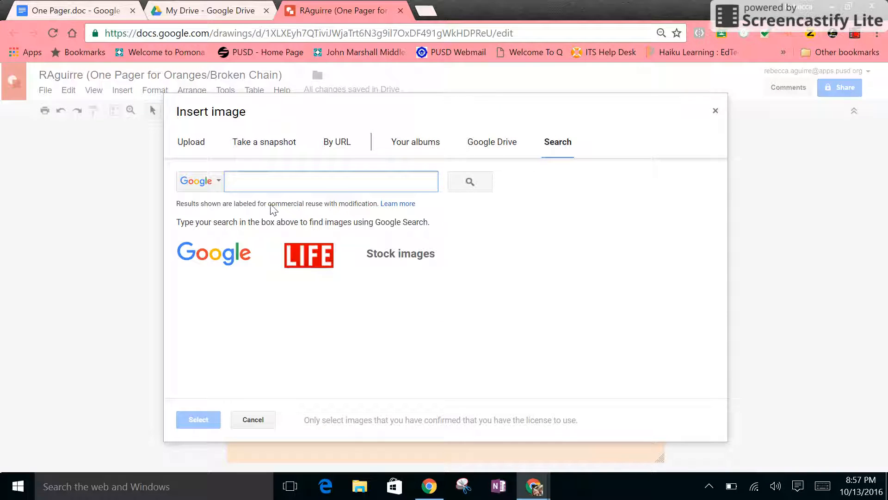
pyautogui.click(216, 182)
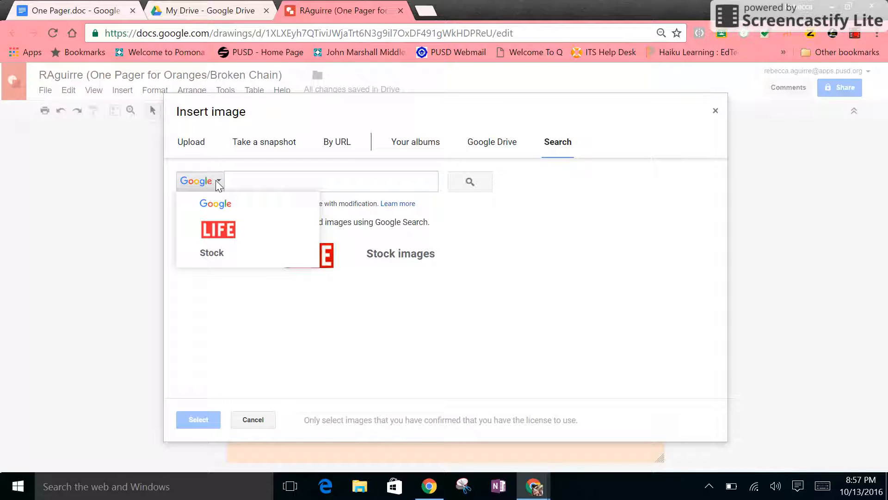
pyautogui.click(217, 208)
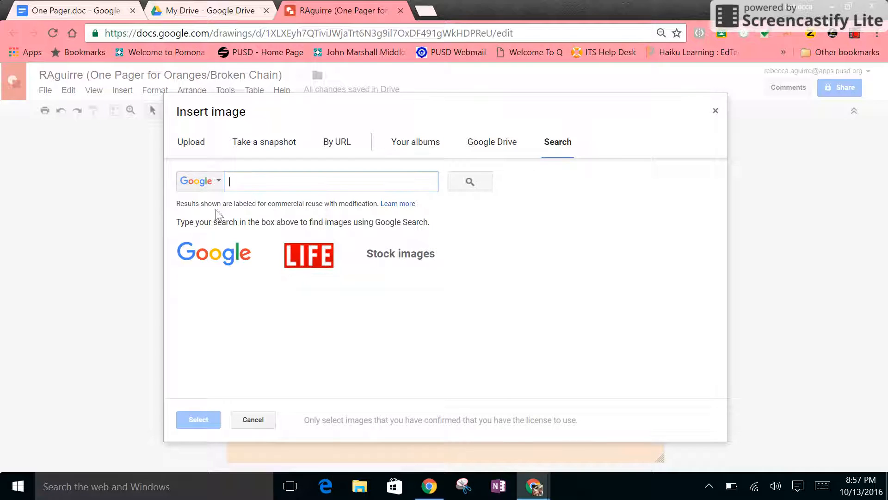
pyautogui.write('ojrja')
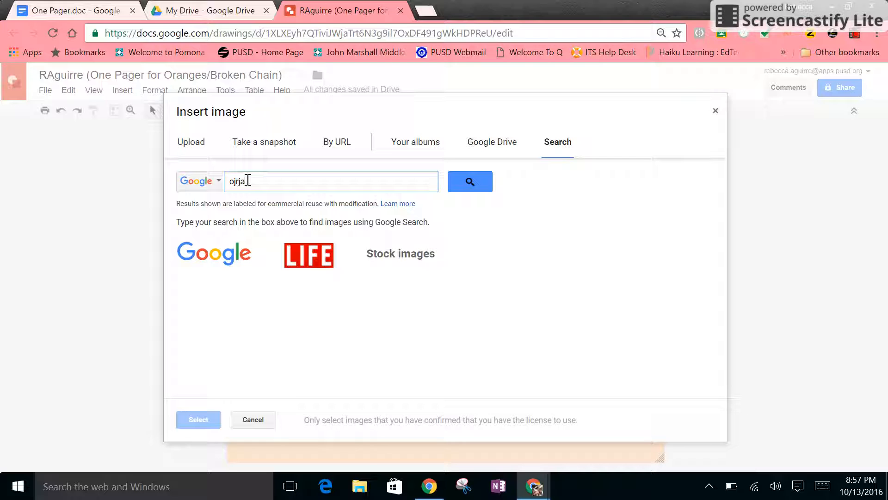
pyautogui.press('BackSpace')
pyautogui.press('BackSpace')
pyautogui.write('or')
pyautogui.press('Return')
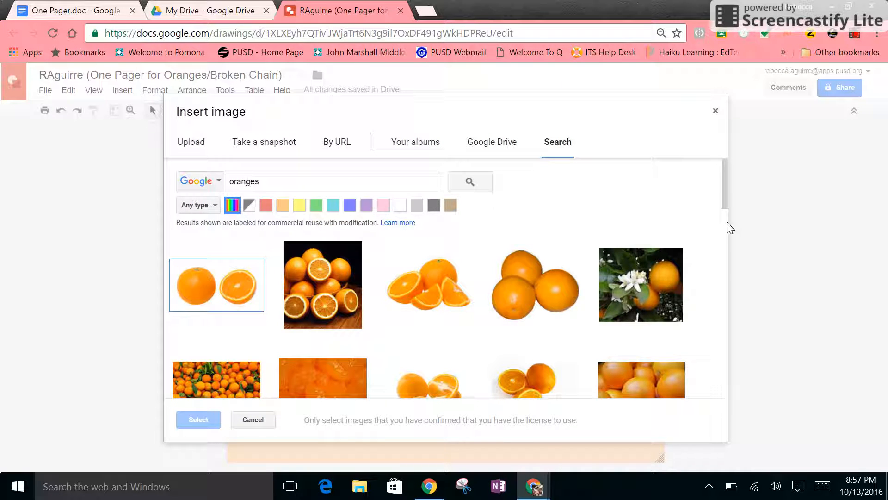
pyautogui.moveTo(724, 196); pyautogui.dragTo(754, 355)
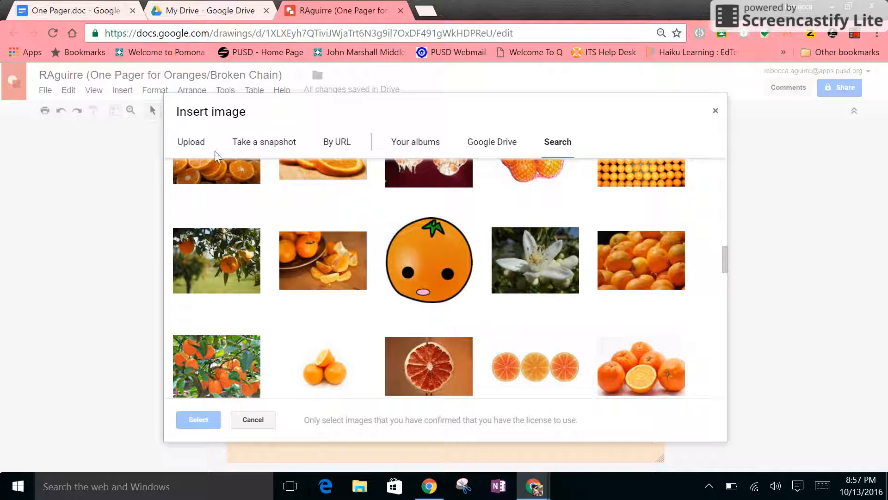
pyautogui.moveTo(725, 270); pyautogui.dragTo(692, 181)
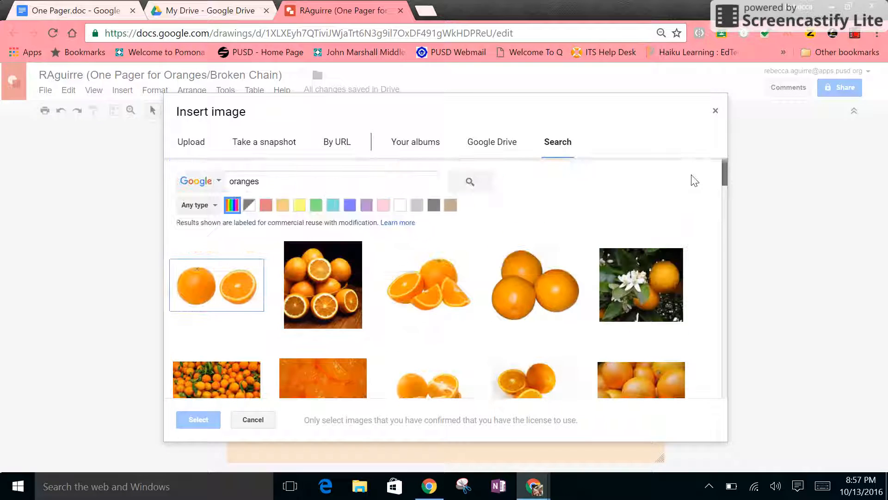
# Refine the image search to "two oranges" and insert the picture of two kissing cartoon oranges on a red heart background
pyautogui.click(230, 181)
pyautogui.write('Two')
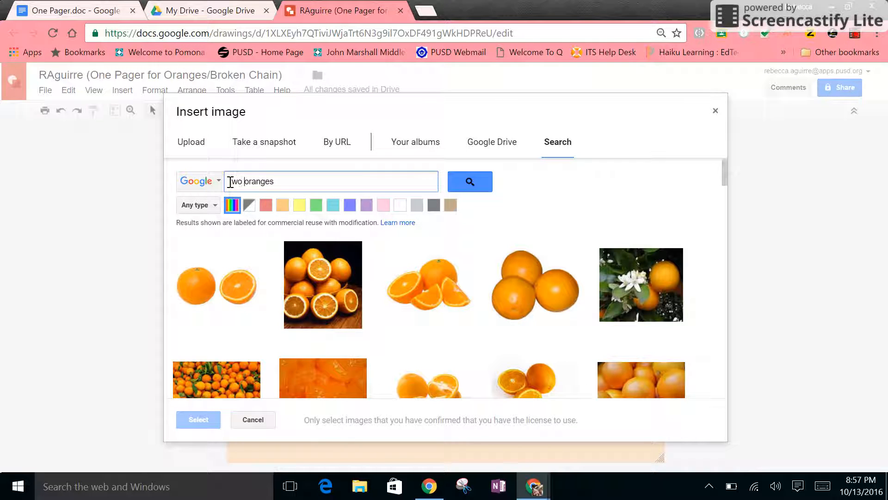
pyautogui.press('Return')
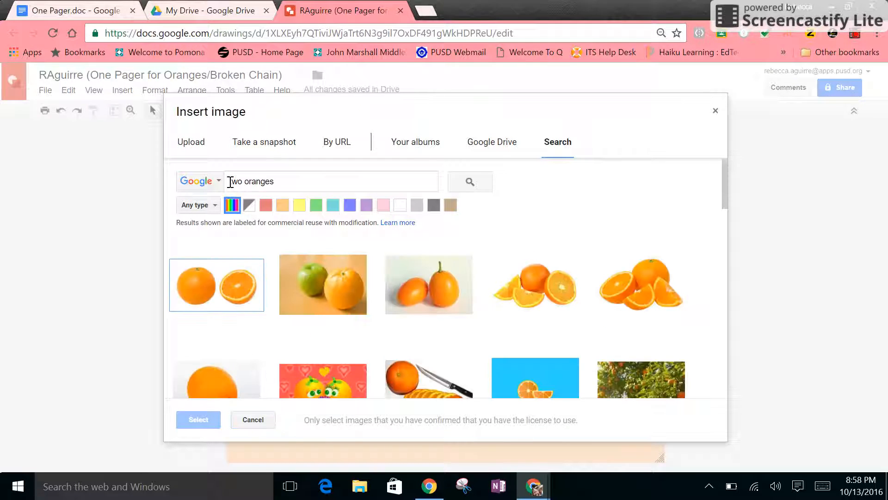
pyautogui.click(433, 312)
pyautogui.scroll(-2, 434, 314)
pyautogui.click(333, 310)
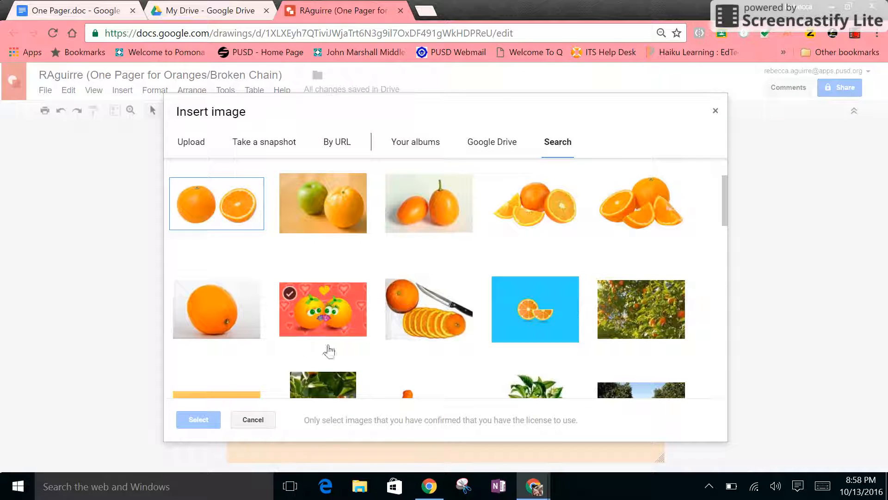
pyautogui.click(336, 311)
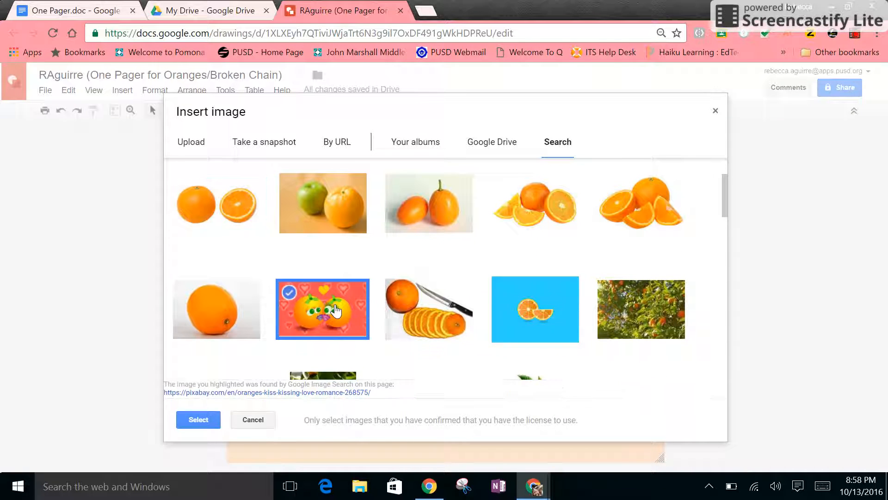
pyautogui.click(198, 420)
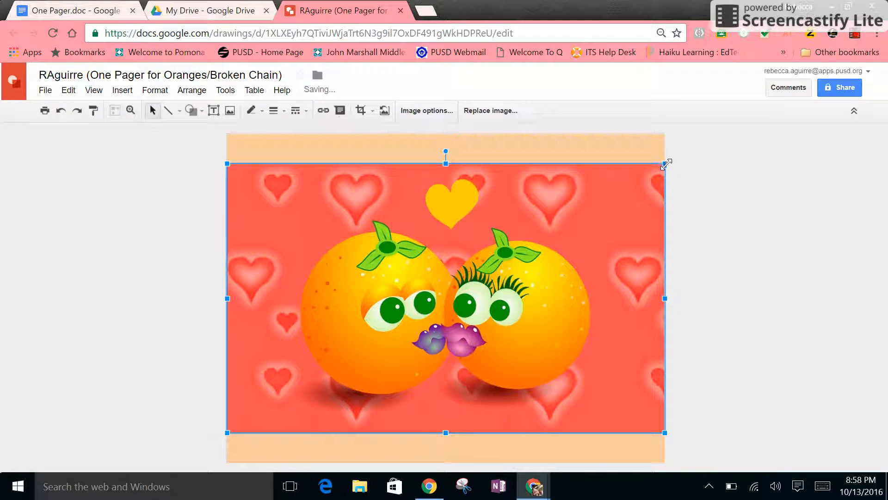
# Shrink the kissing oranges picture to about a quarter of the canvas width and place it beside the title's left edge
pyautogui.moveTo(663, 164); pyautogui.dragTo(379, 338)
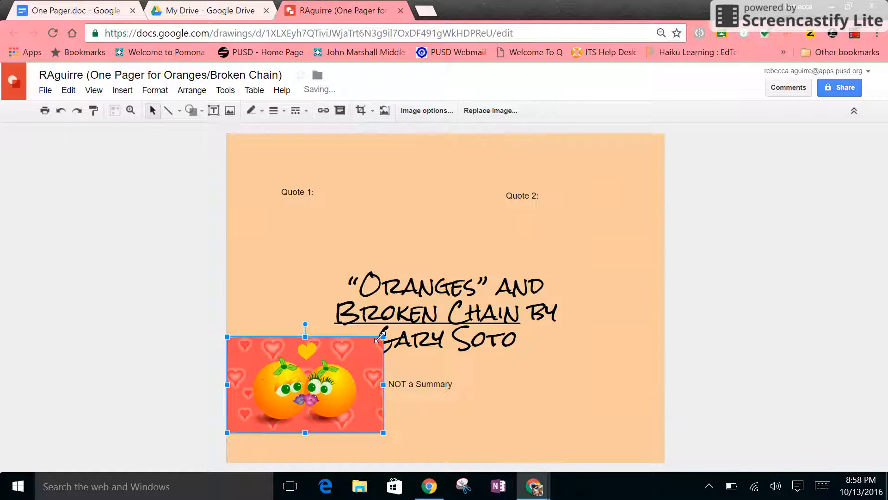
pyautogui.moveTo(330, 352); pyautogui.dragTo(351, 245)
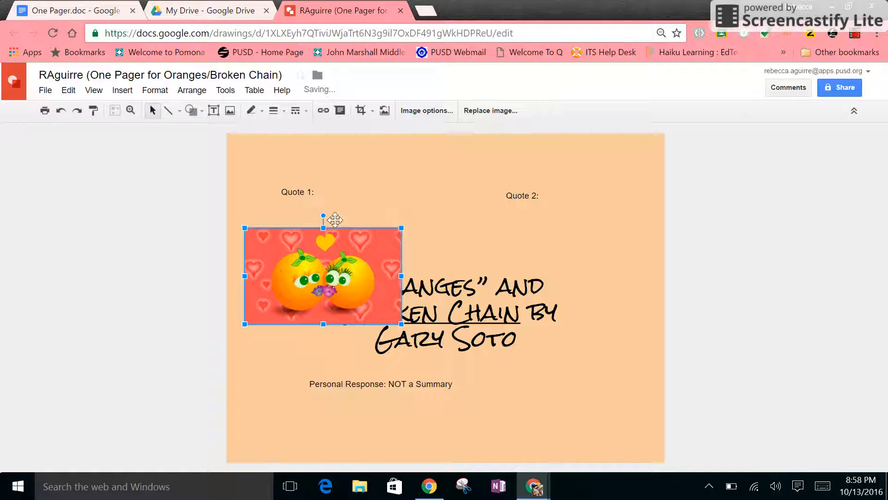
pyautogui.moveTo(398, 324); pyautogui.dragTo(349, 291)
pyautogui.moveTo(305, 255); pyautogui.dragTo(290, 297)
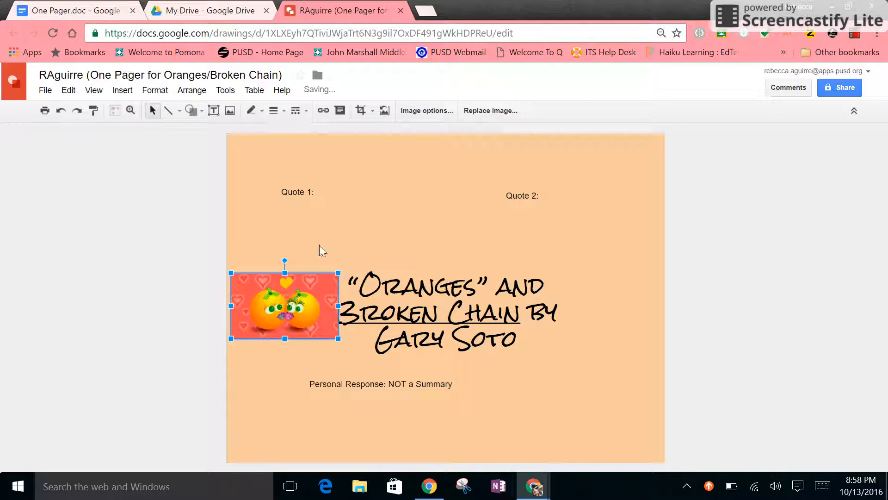
# Tilt the oranges picture counterclockwise, position it below Quote 1 at the canvas's left edge, and enlarge it slightly
pyautogui.moveTo(283, 260); pyautogui.dragTo(330, 253)
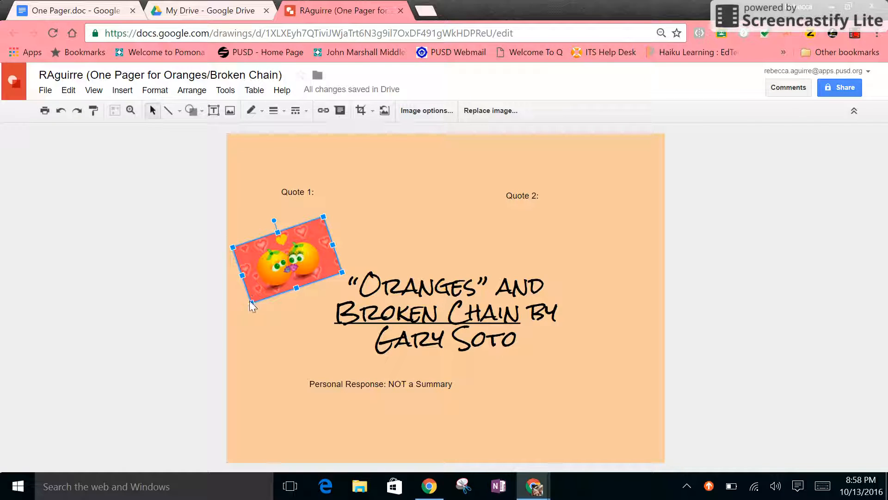
pyautogui.moveTo(250, 306); pyautogui.dragTo(246, 309)
pyautogui.click(200, 307)
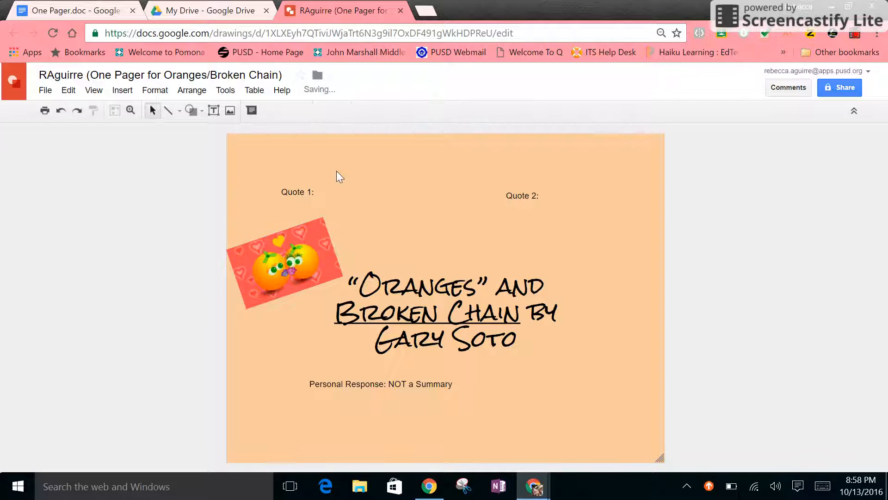
# Search Google images for "bike chain broken" to find a second graphic for the poster
pyautogui.click(230, 112)
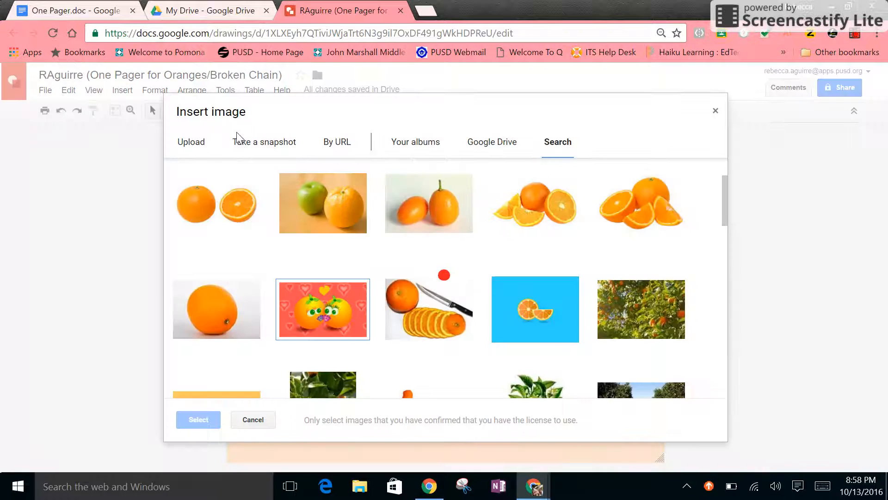
pyautogui.moveTo(727, 208); pyautogui.dragTo(720, 190)
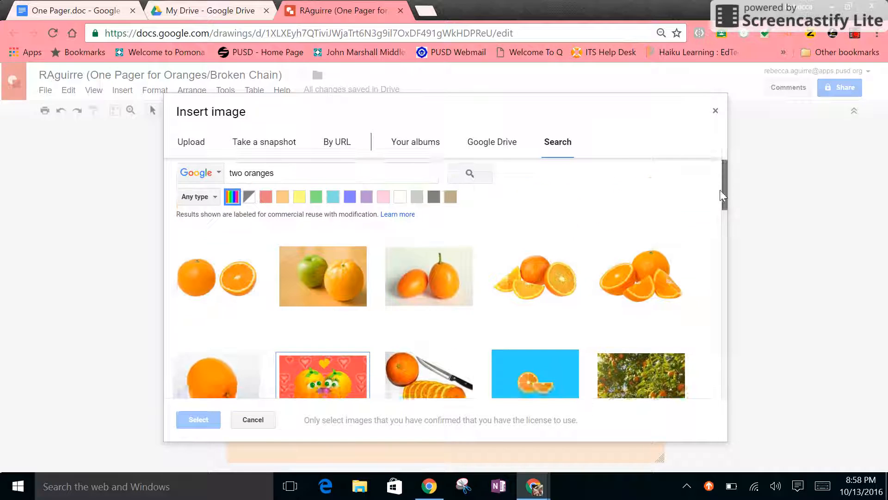
pyautogui.moveTo(305, 177); pyautogui.dragTo(211, 188)
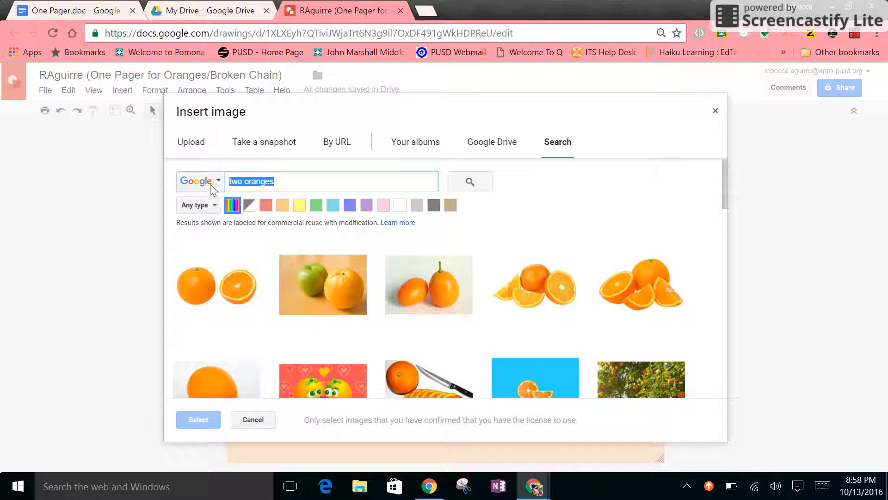
pyautogui.write('bike chain broken')
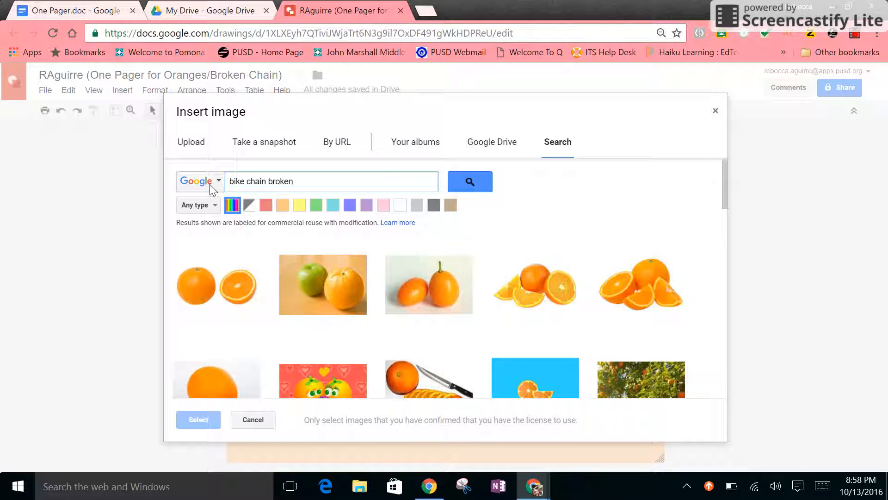
pyautogui.press('Return')
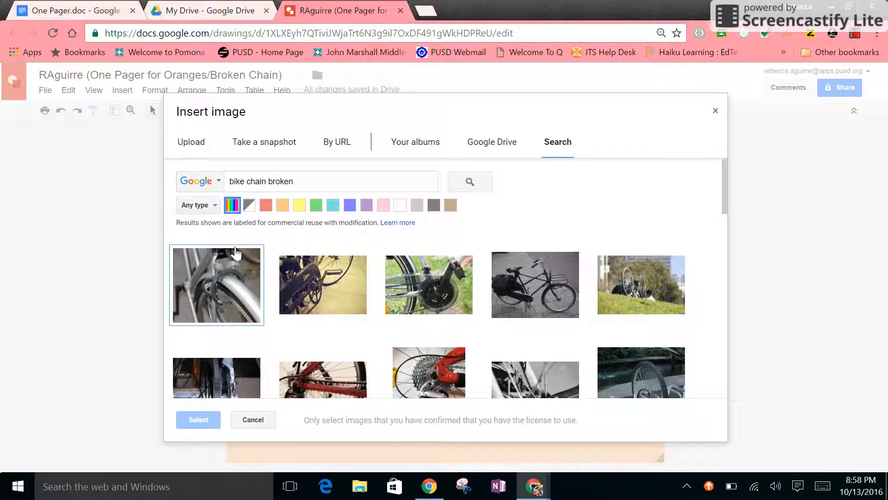
# Find the black-and-white illustration of a snapping chain among the image results and insert it into the drawing
pyautogui.scroll(-3, 269, 265)
pyautogui.scroll(-10, 269, 267)
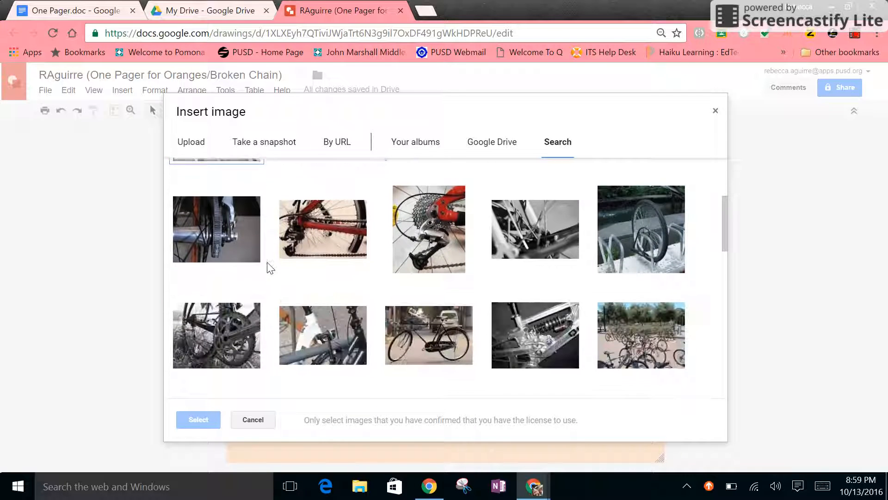
pyautogui.scroll(-8, 271, 268)
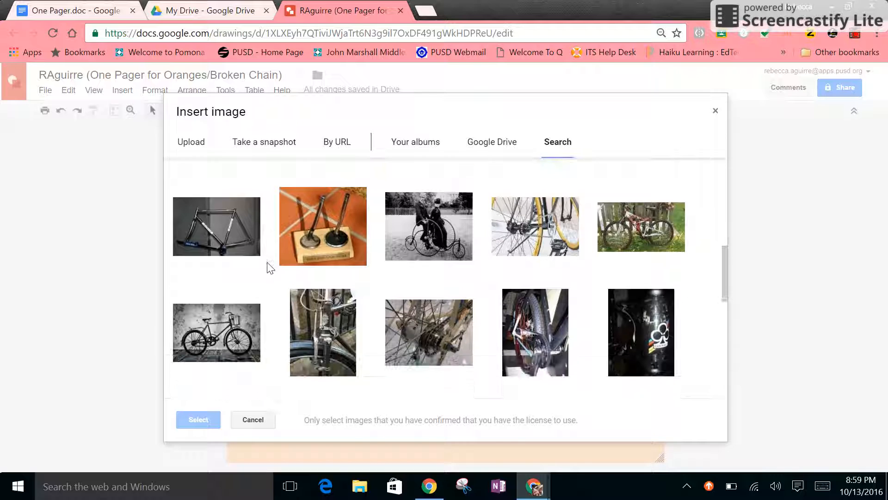
pyautogui.scroll(-1, 271, 268)
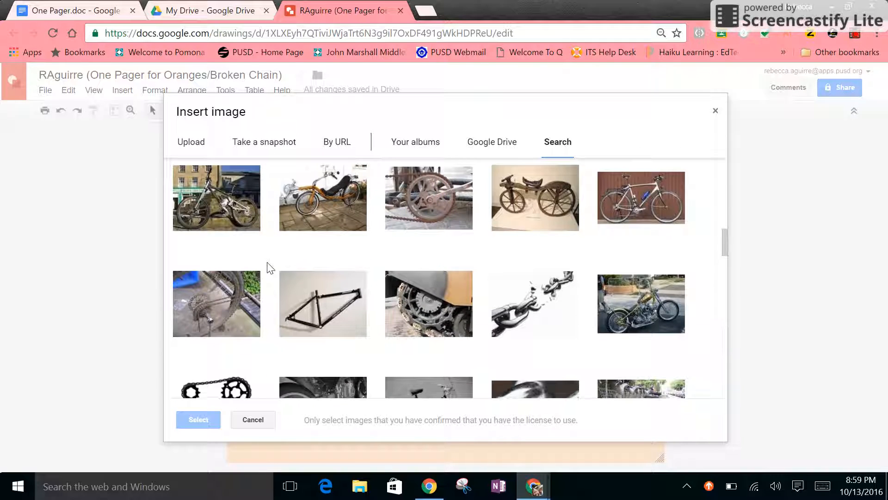
pyautogui.click(529, 306)
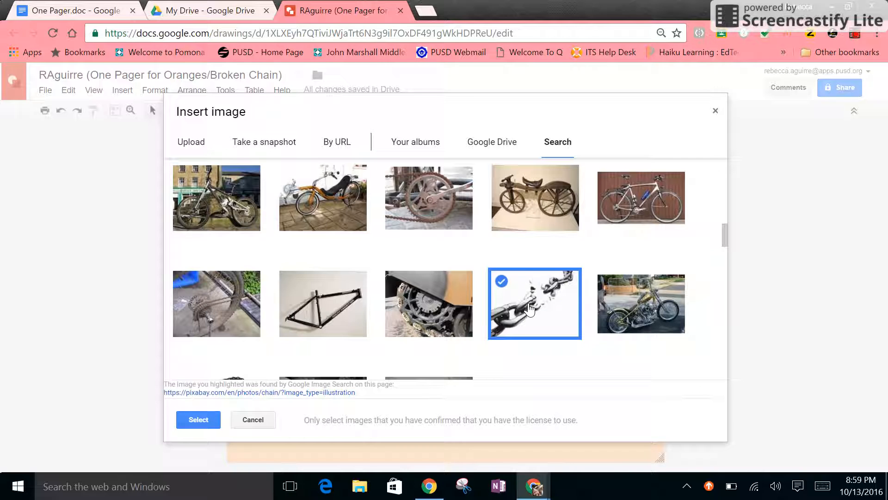
pyautogui.click(203, 419)
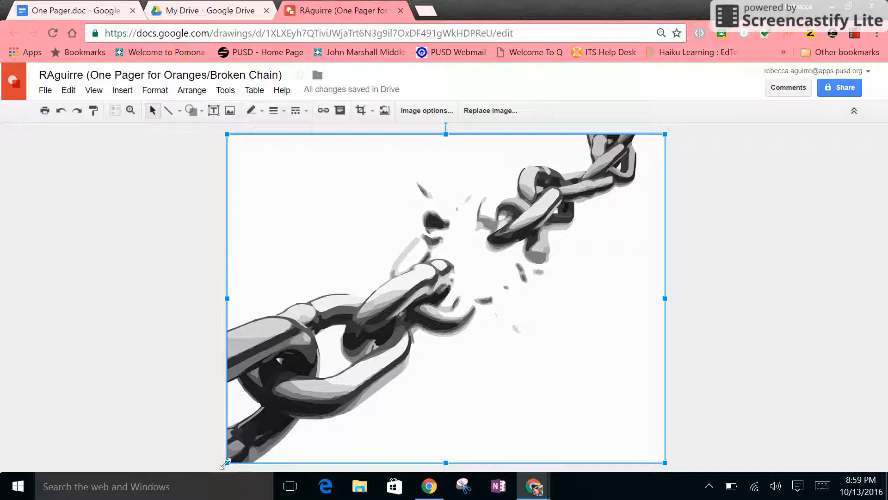
# Shrink the broken chain picture to about a third of the canvas width and place it in the canvas's lower-right corner
pyautogui.moveTo(227, 461); pyautogui.dragTo(527, 147)
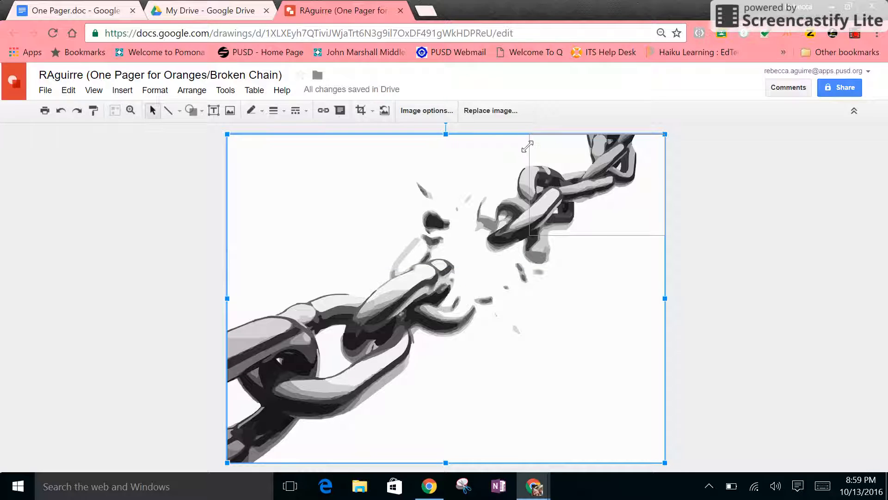
pyautogui.moveTo(594, 199); pyautogui.dragTo(567, 418)
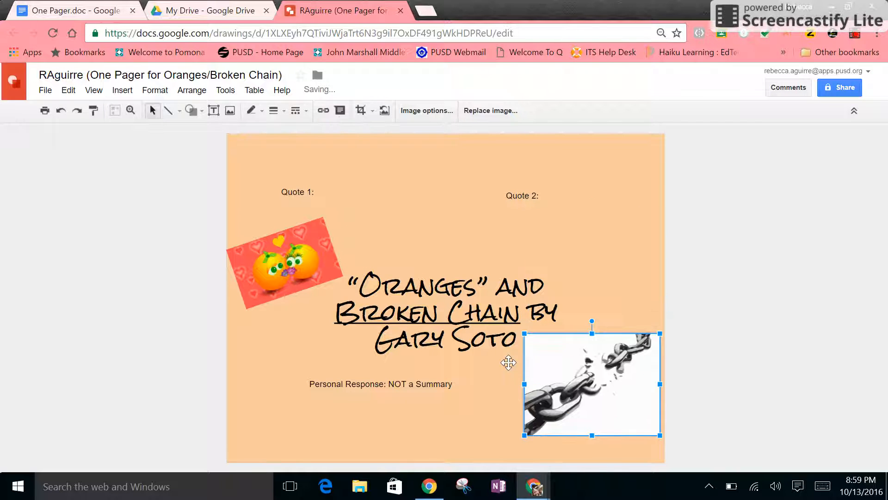
# Nudge the oranges picture slightly down and move the Quote 1 and Quote 2 text boxes up to the same height near the canvas's top edge
pyautogui.moveTo(296, 273)
pyautogui.mouseDown()
pyautogui.moveTo(294, 212)
pyautogui.moveTo(301, 285)
pyautogui.mouseUp()
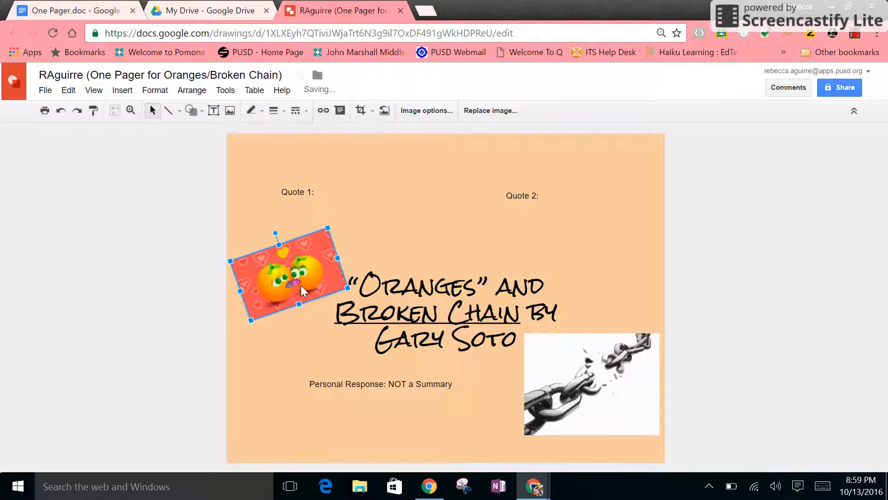
pyautogui.click(312, 196)
pyautogui.moveTo(291, 175); pyautogui.dragTo(274, 152)
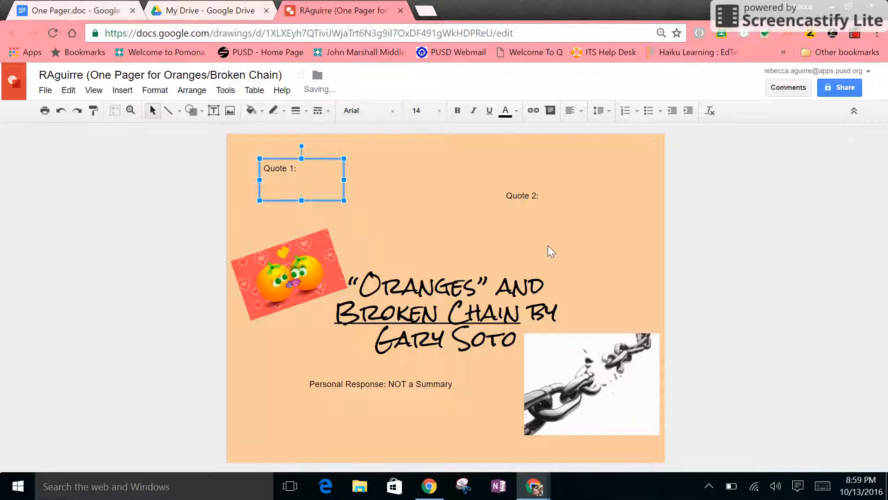
pyautogui.moveTo(519, 191); pyautogui.dragTo(502, 163)
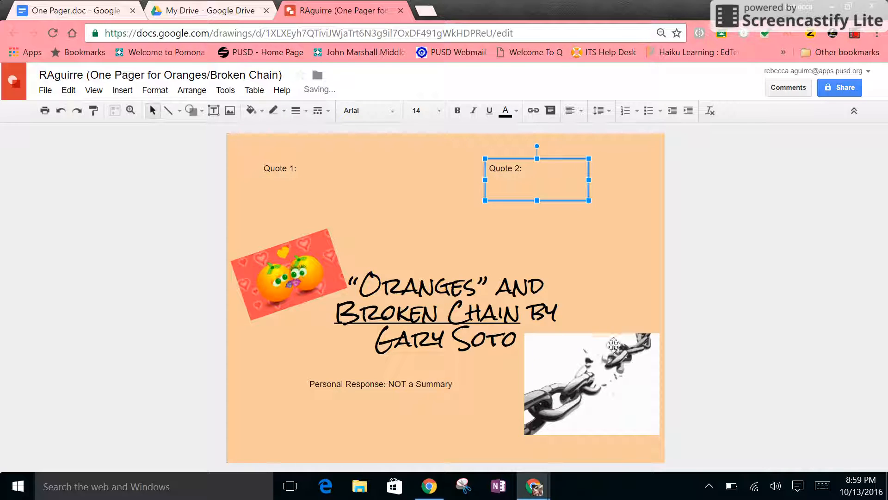
# Move the title up and right, clear of both pictures, and enlarge the oranges picture to about a third of the canvas width
pyautogui.click(491, 318)
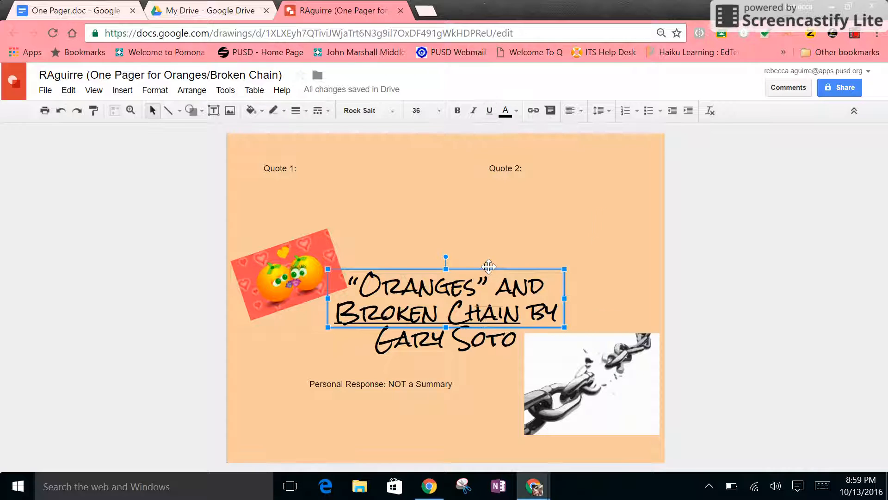
pyautogui.moveTo(488, 266); pyautogui.dragTo(548, 244)
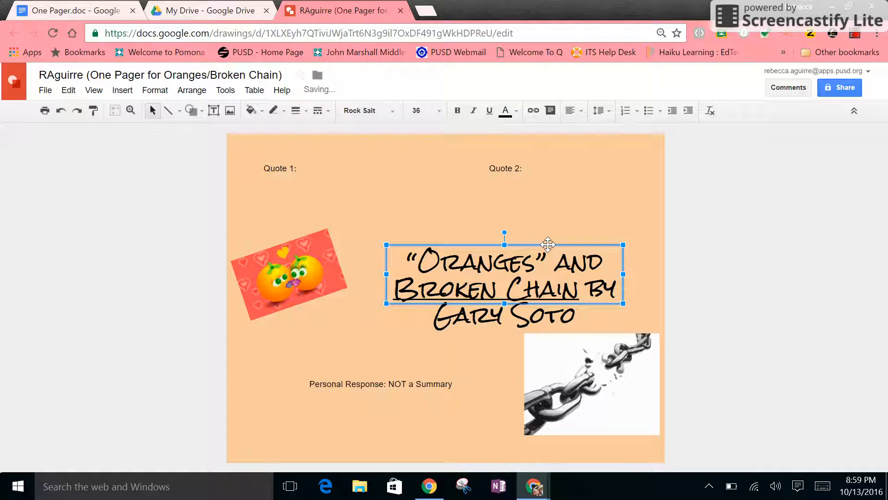
pyautogui.click(293, 284)
pyautogui.moveTo(344, 287); pyautogui.dragTo(372, 292)
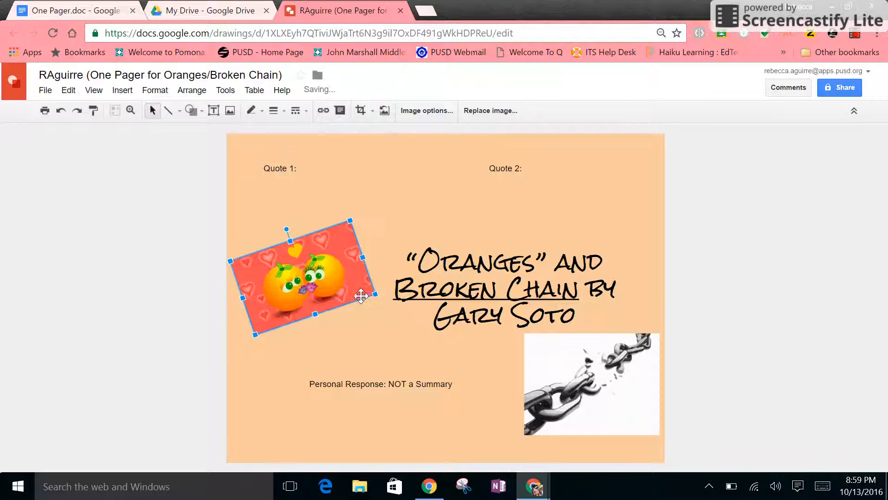
# Move the Personal Response text box up and left below the oranges picture, and narrow it so it ends before the chain picture
pyautogui.click(367, 384)
pyautogui.moveTo(371, 373); pyautogui.dragTo(317, 347)
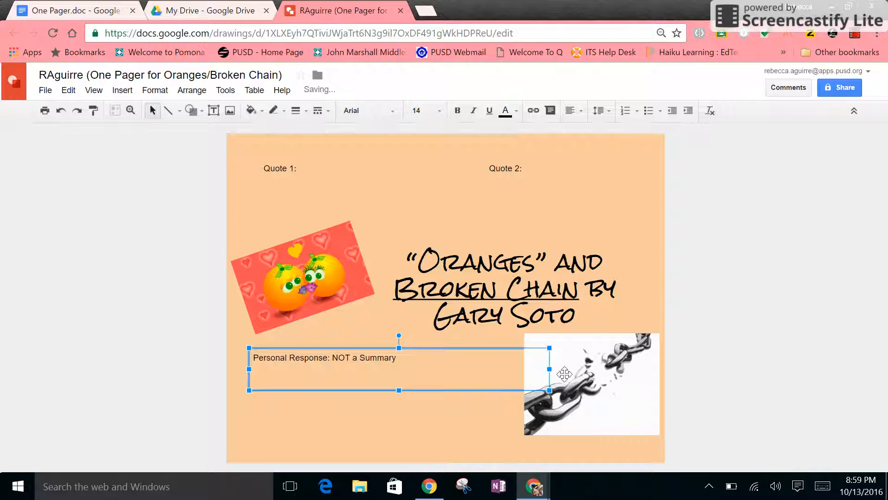
pyautogui.moveTo(546, 368); pyautogui.dragTo(505, 370)
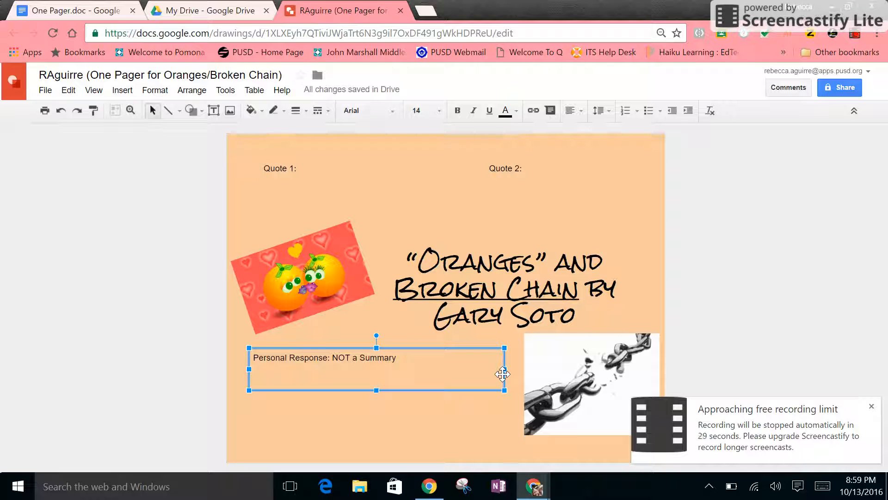
# Download the finished poster layout as a PNG image
pyautogui.click(46, 93)
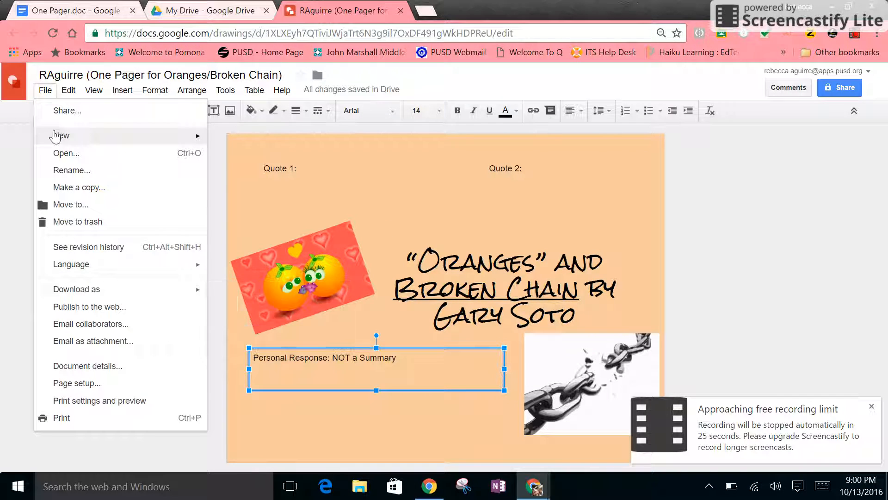
pyautogui.moveTo(84, 297)
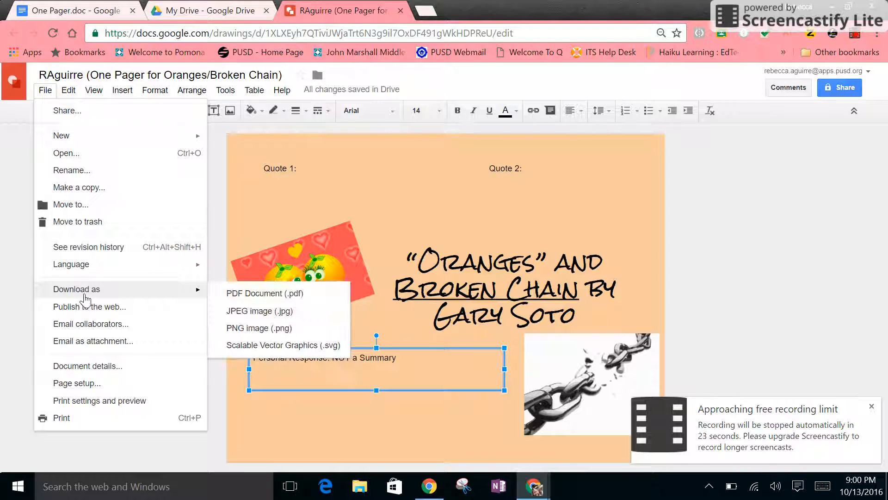
pyautogui.click(247, 330)
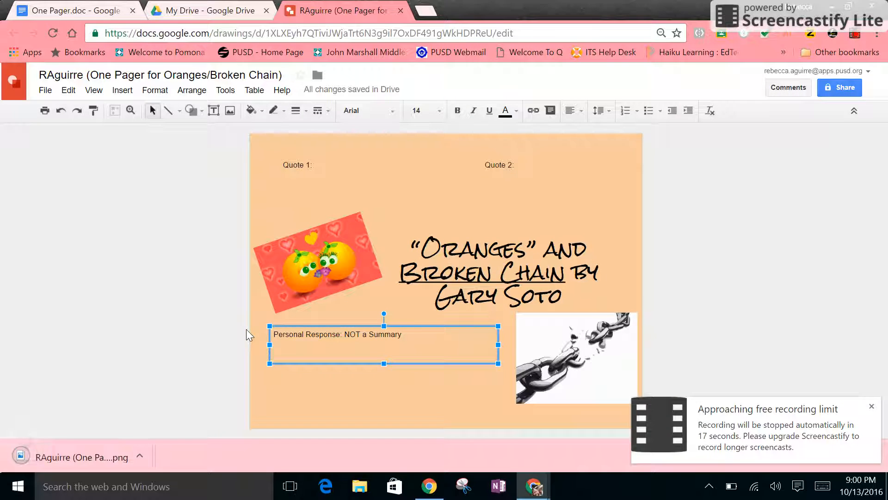